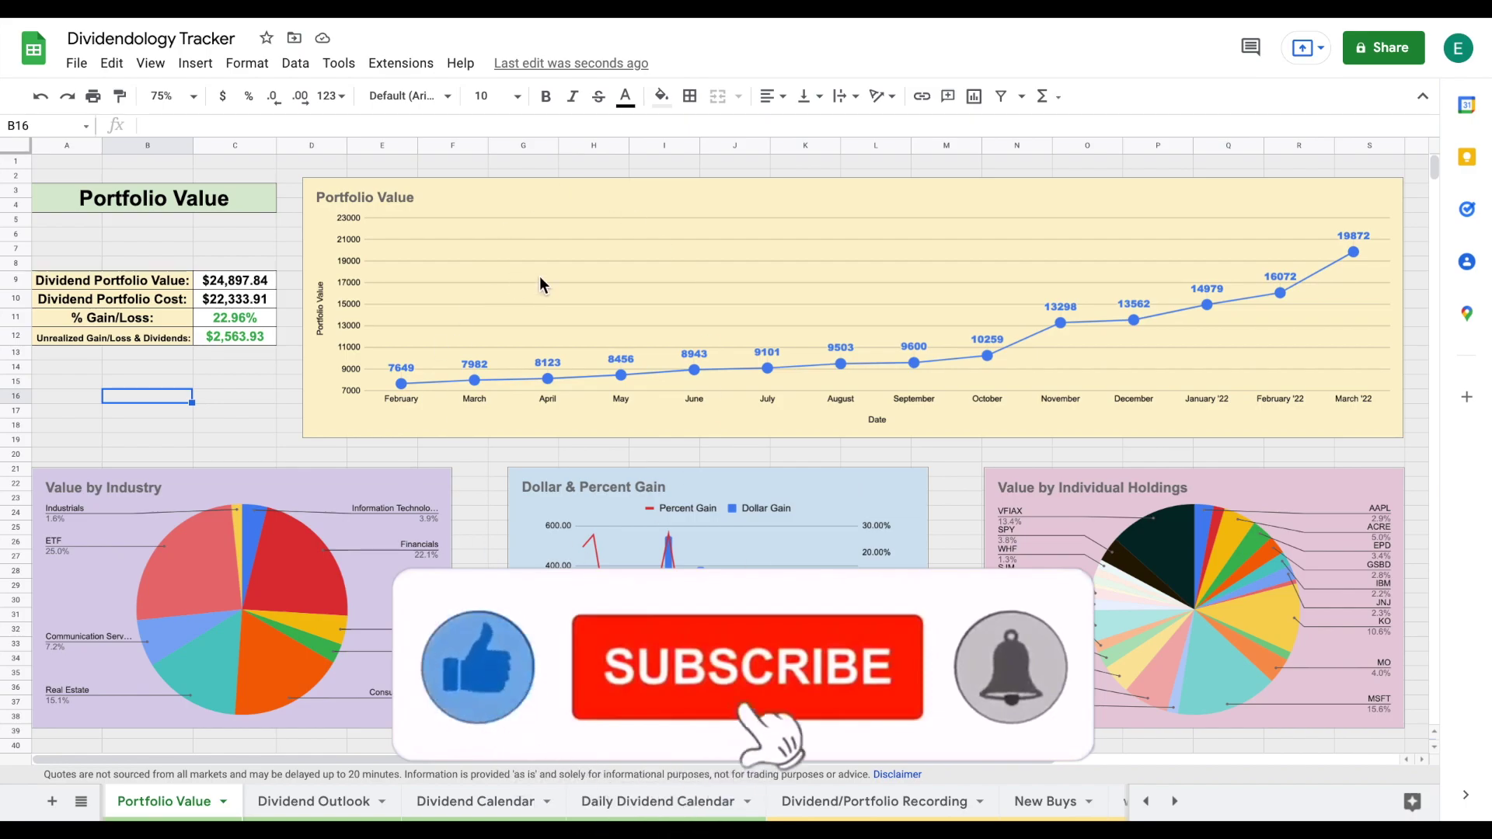
Browse the Dividend Outlook, Dividend Calendar and Daily Dividend Calendar sheets, then return to Dividend Outlook
left_click(309, 801)
left_click(490, 801)
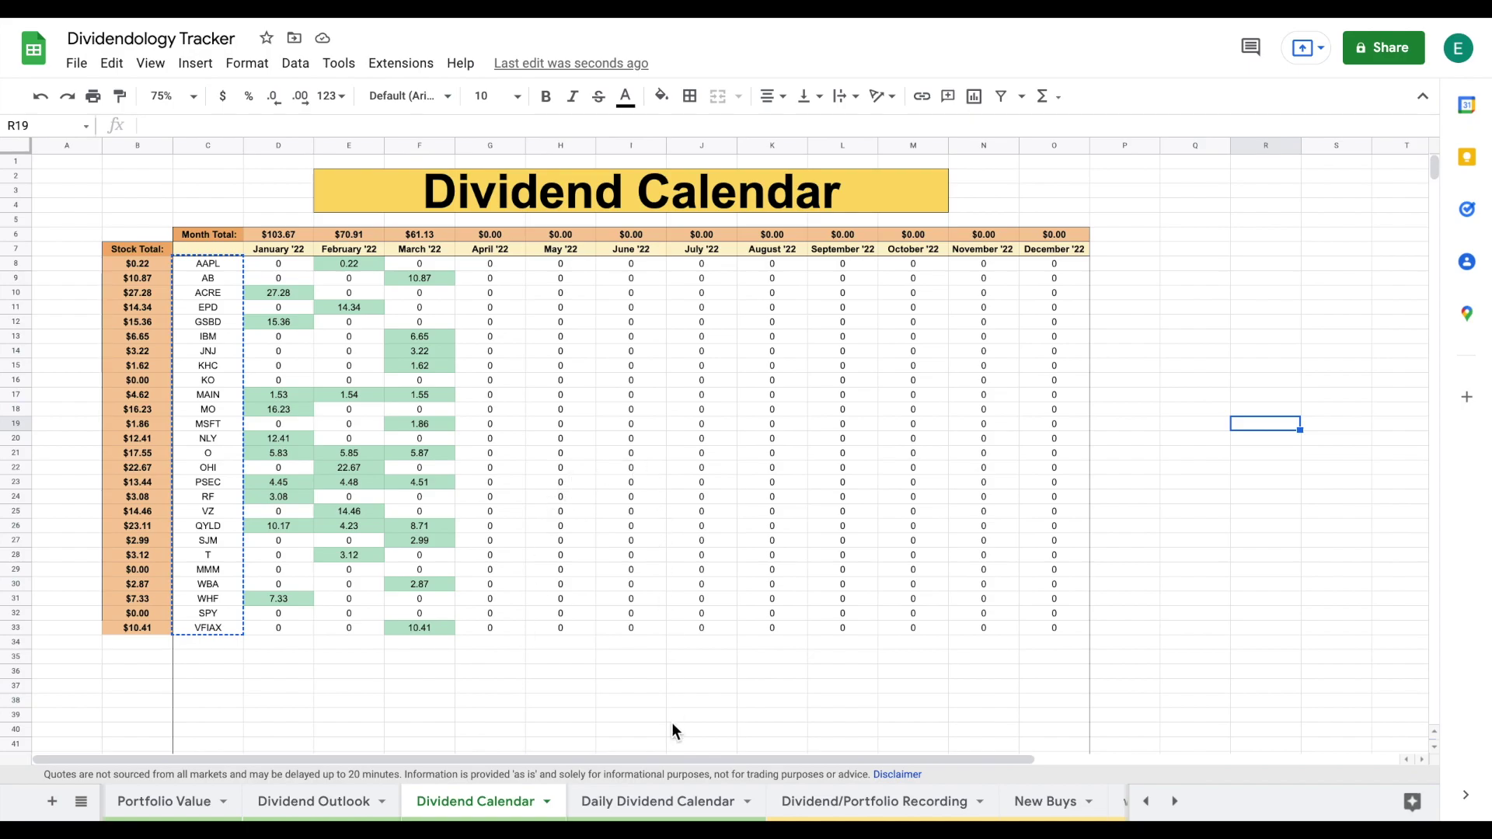
left_click(678, 800)
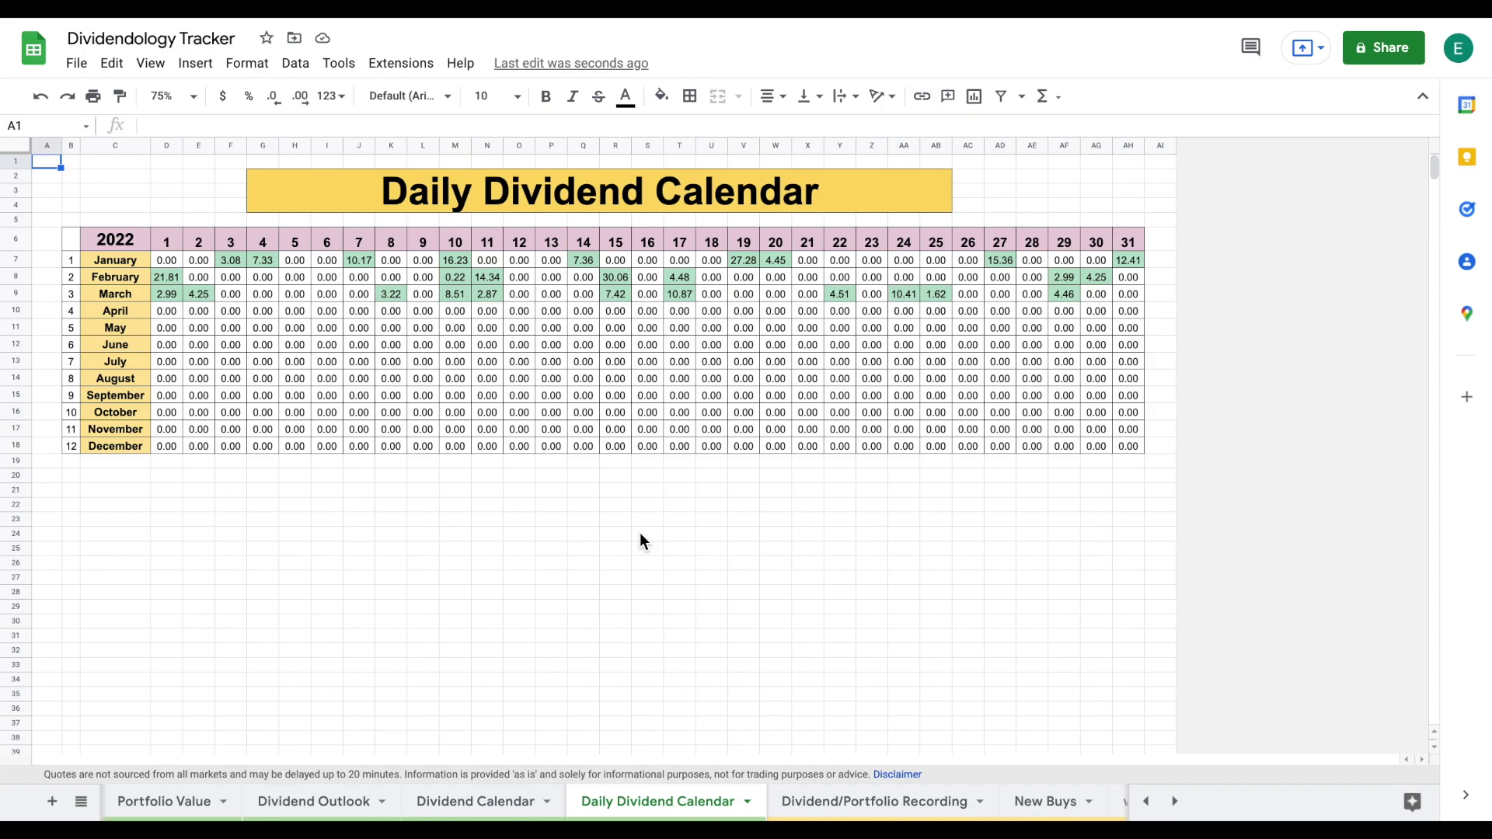
left_click(315, 808)
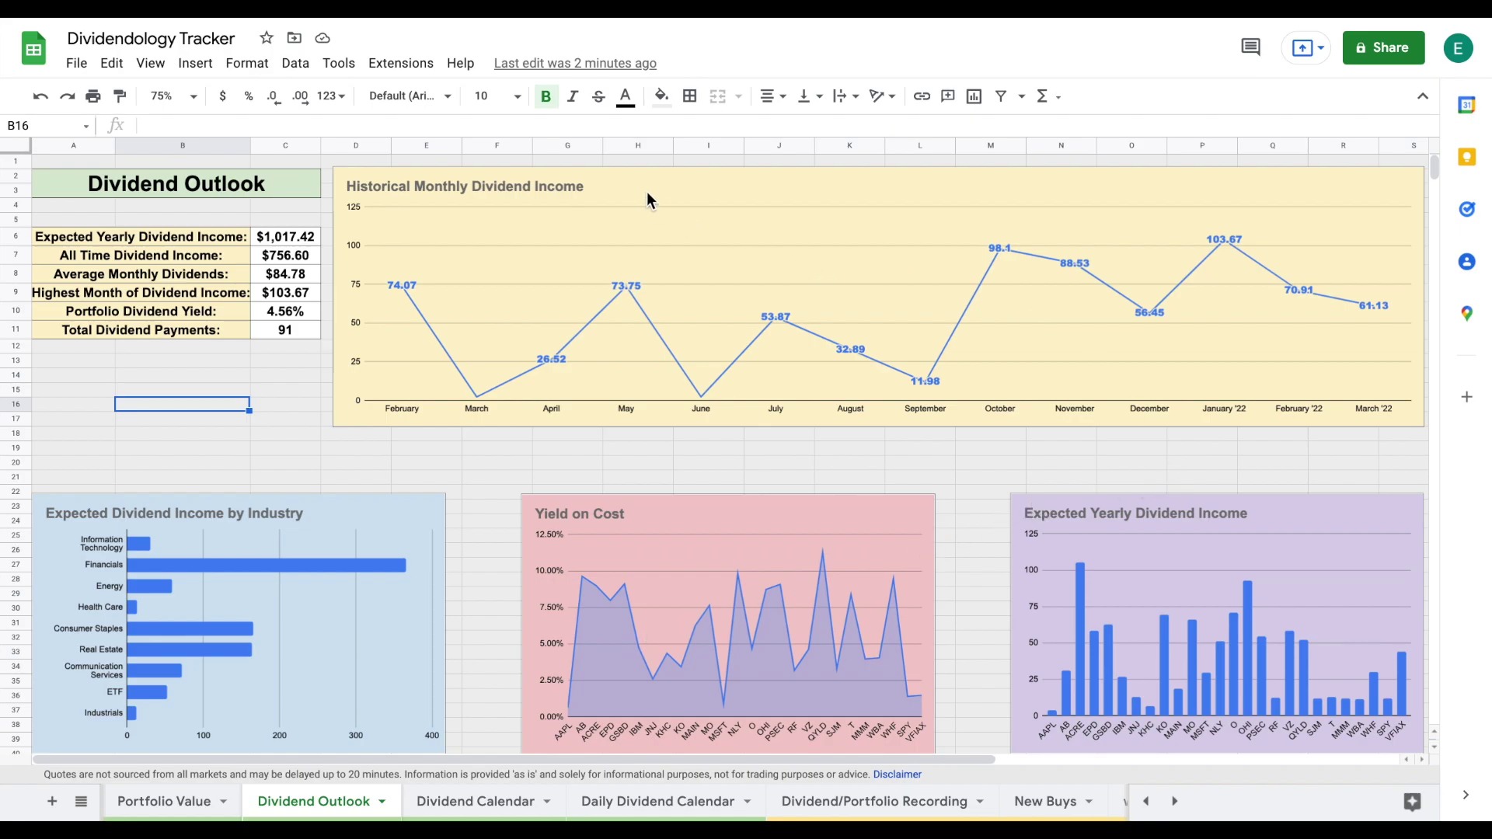
Select the Historical Monthly Dividend Income chart and inspect its data points
left_click(626, 188)
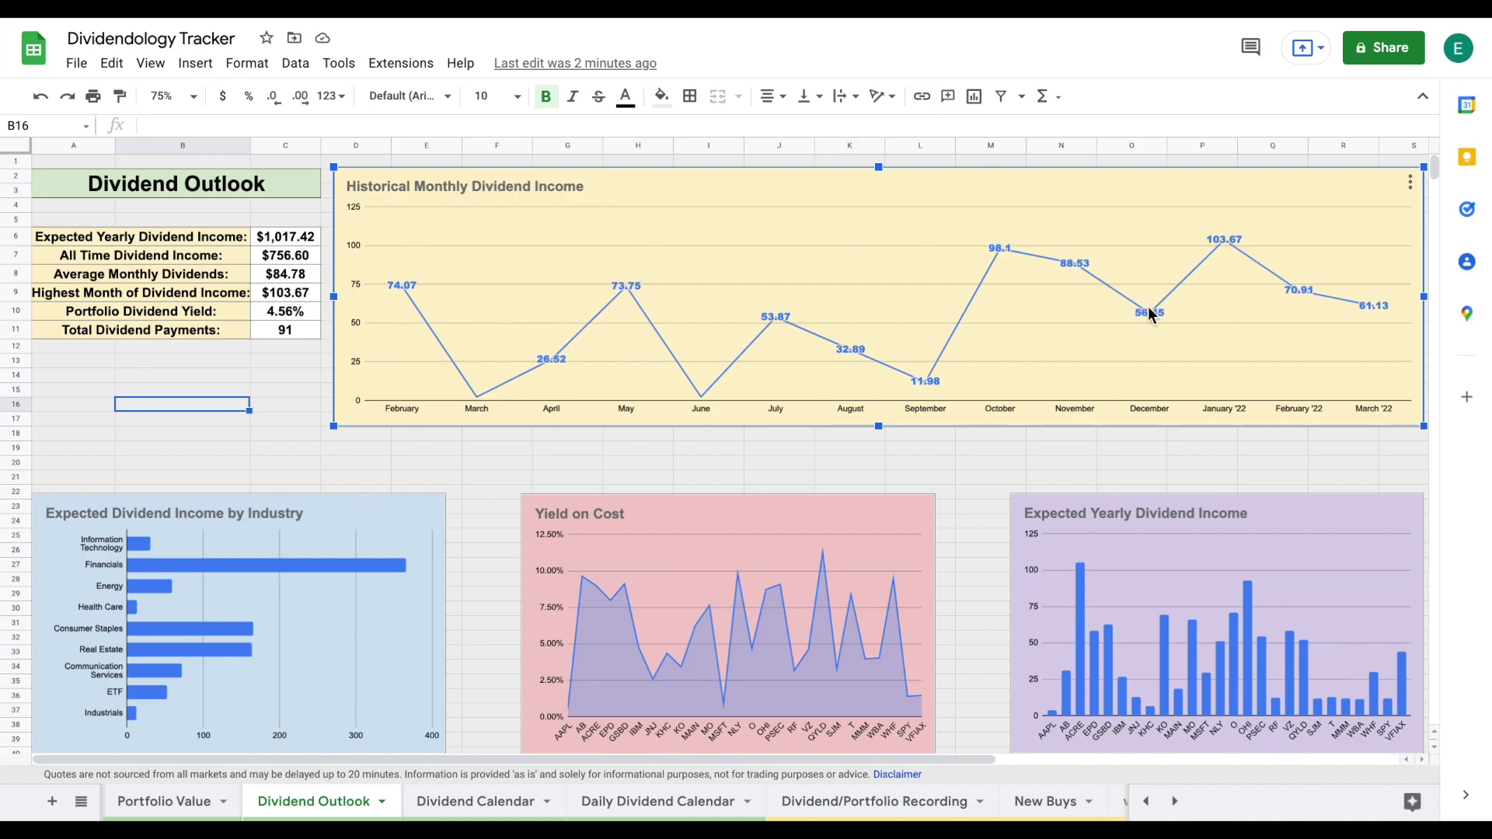
mouse_move(1380, 316)
mouse_move(404, 297)
mouse_move(937, 387)
left_click_drag(180, 244, 277, 239)
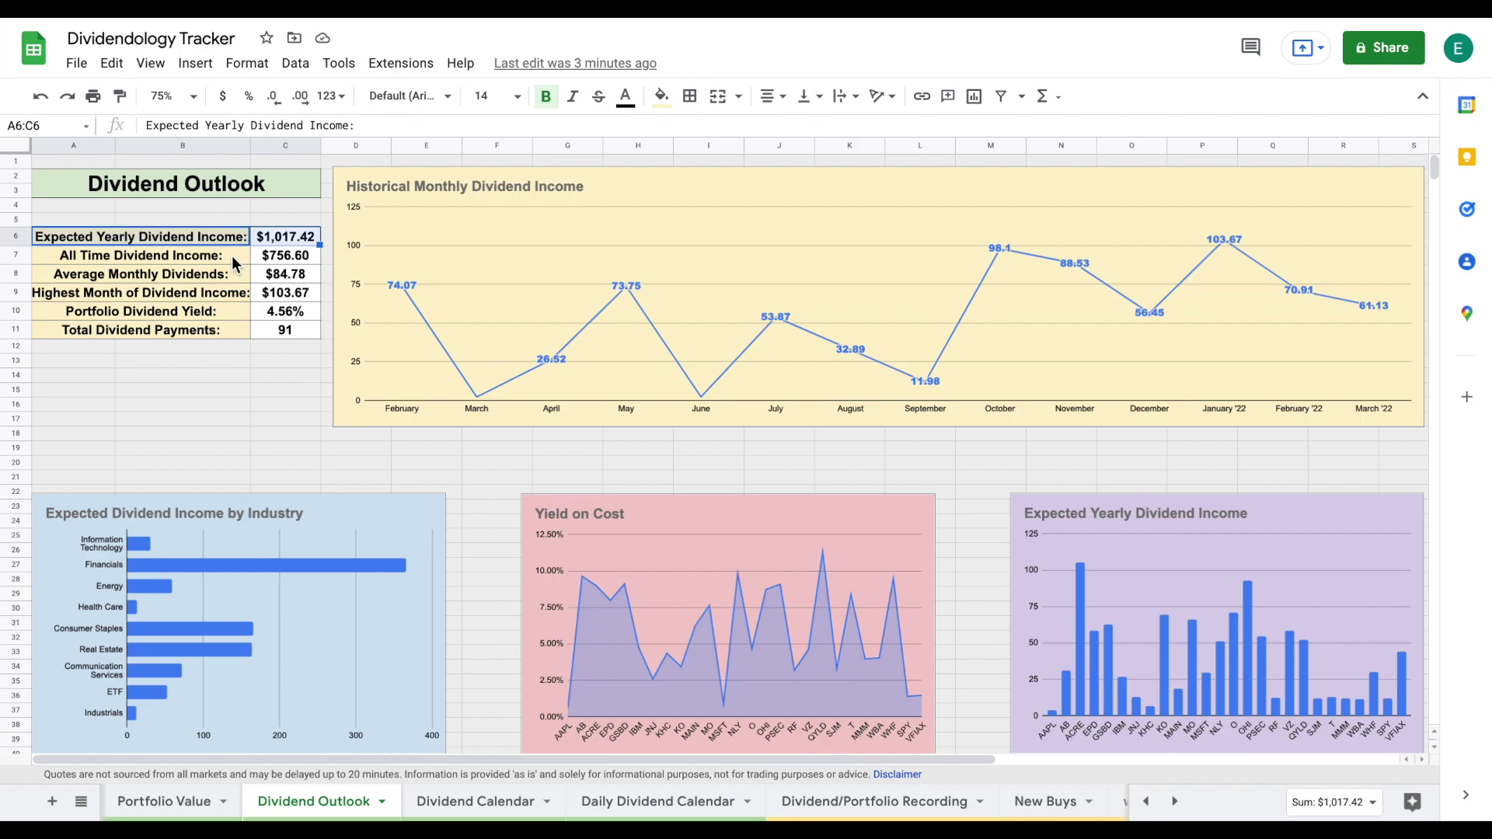
left_click_drag(232, 255, 284, 256)
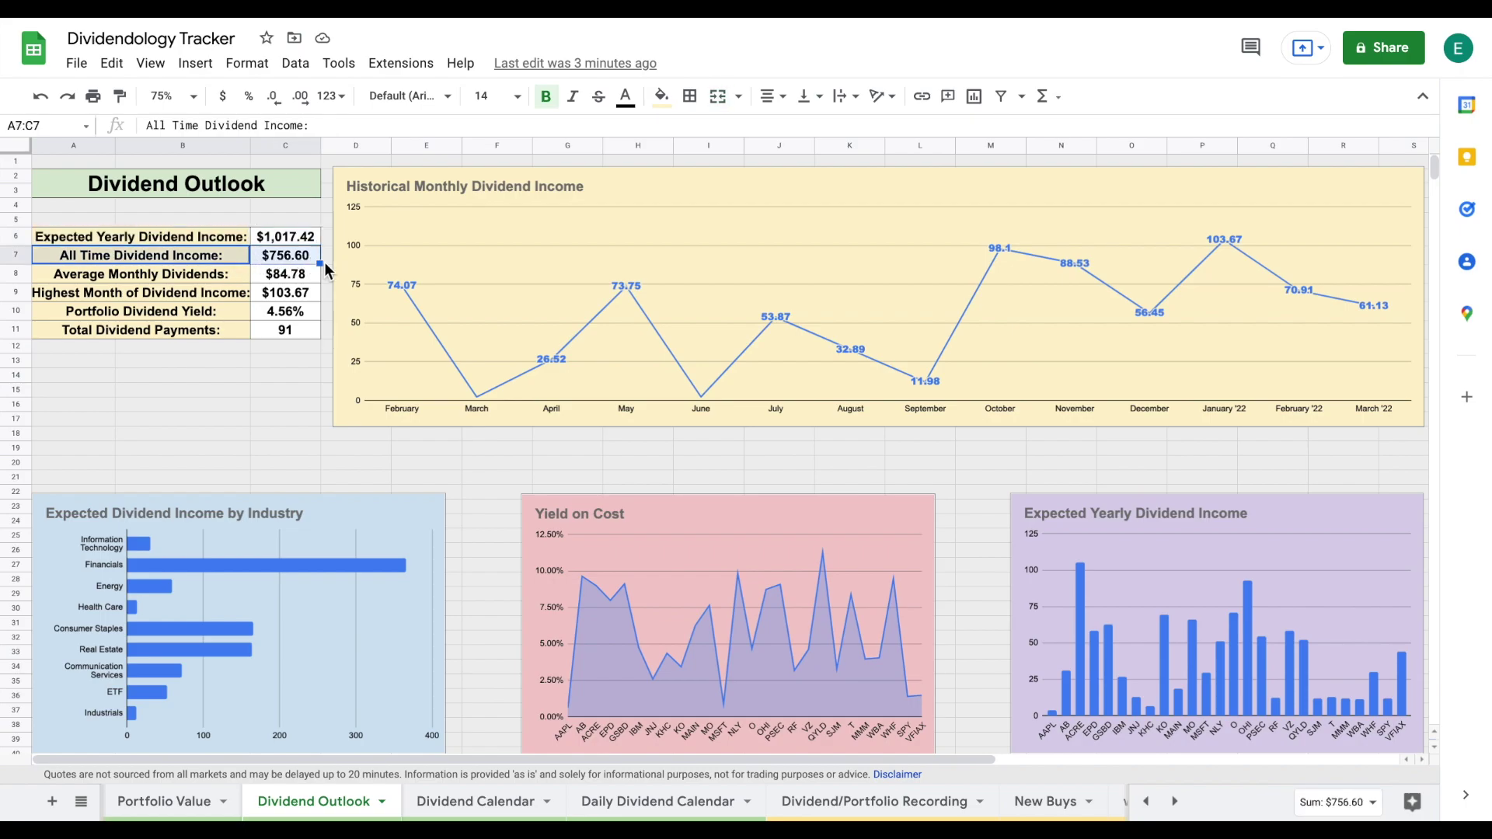
left_click_drag(222, 275, 280, 283)
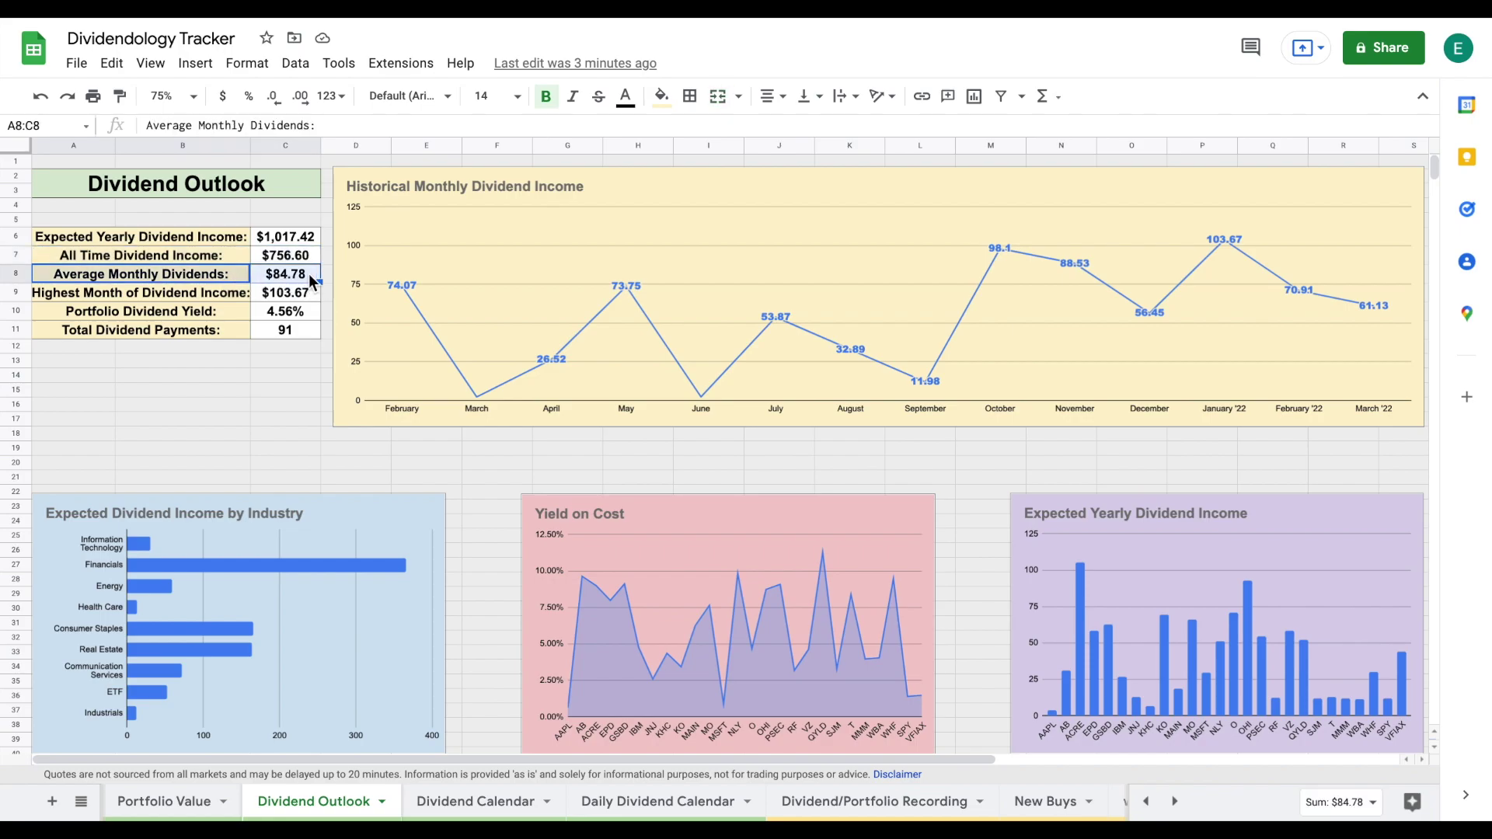
left_click_drag(226, 301, 268, 299)
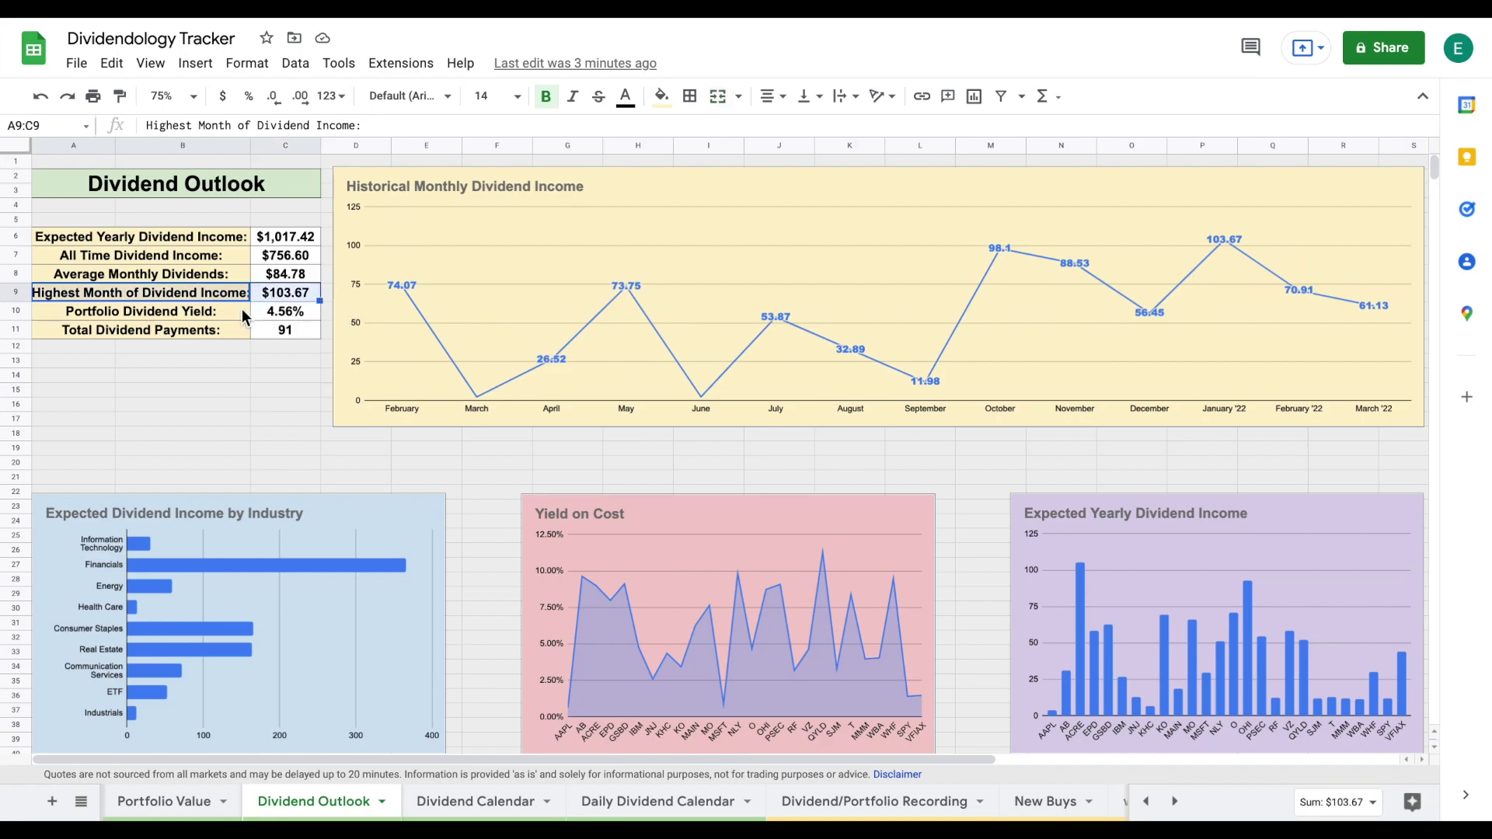
left_click_drag(216, 310, 277, 323)
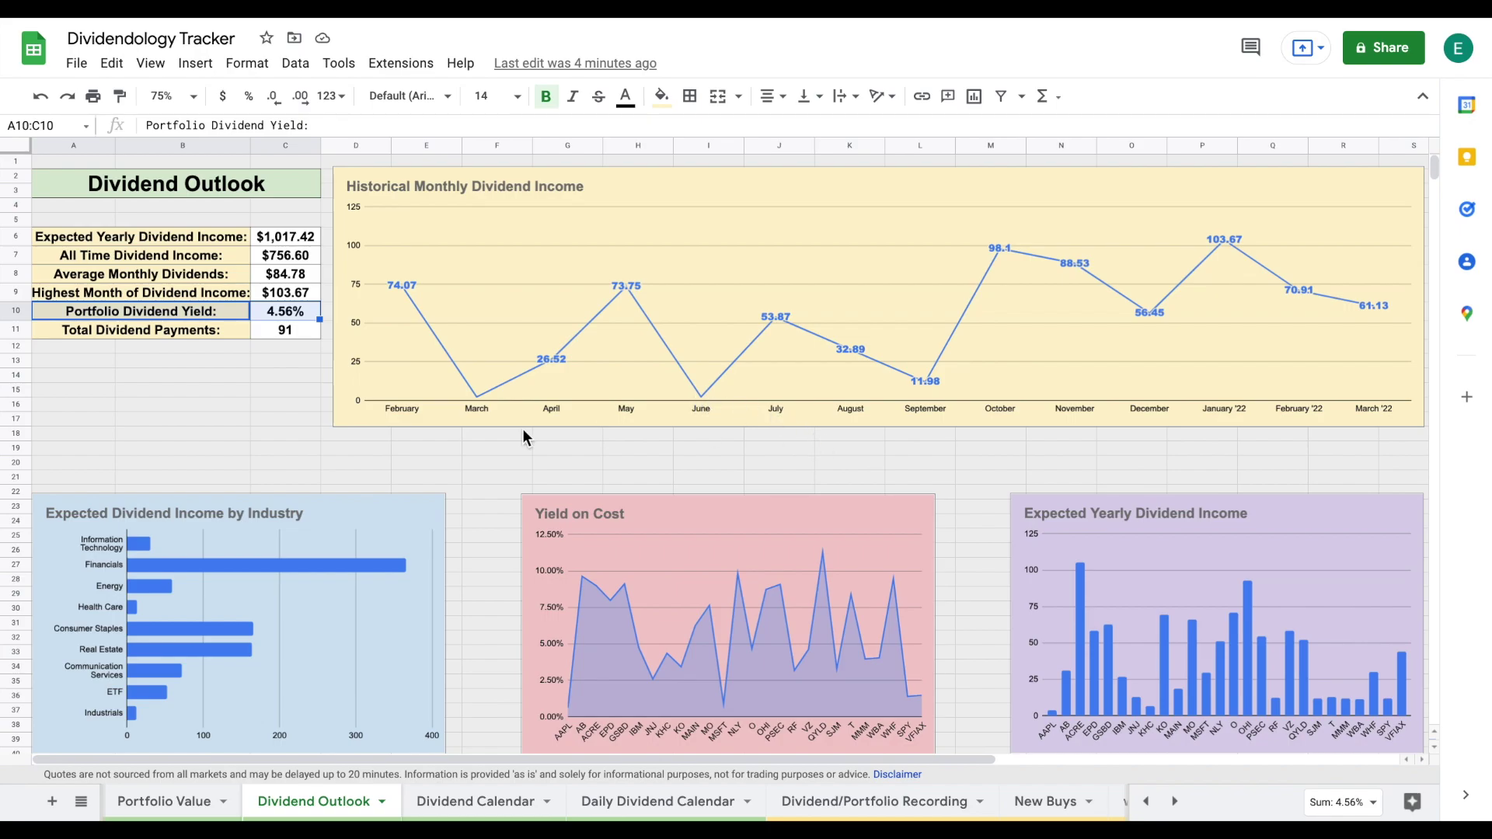
left_click(177, 336)
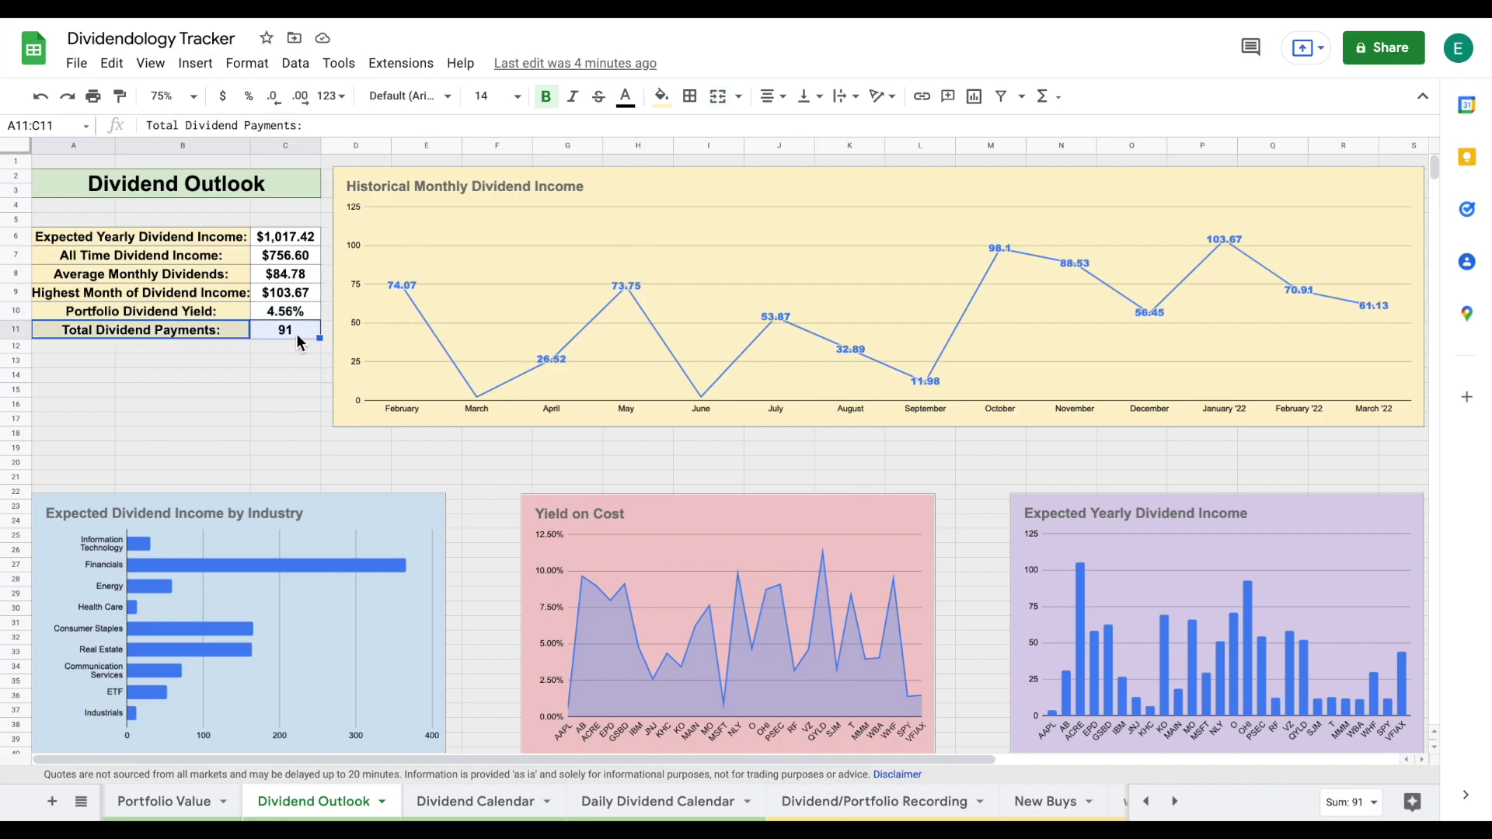
left_click(391, 503)
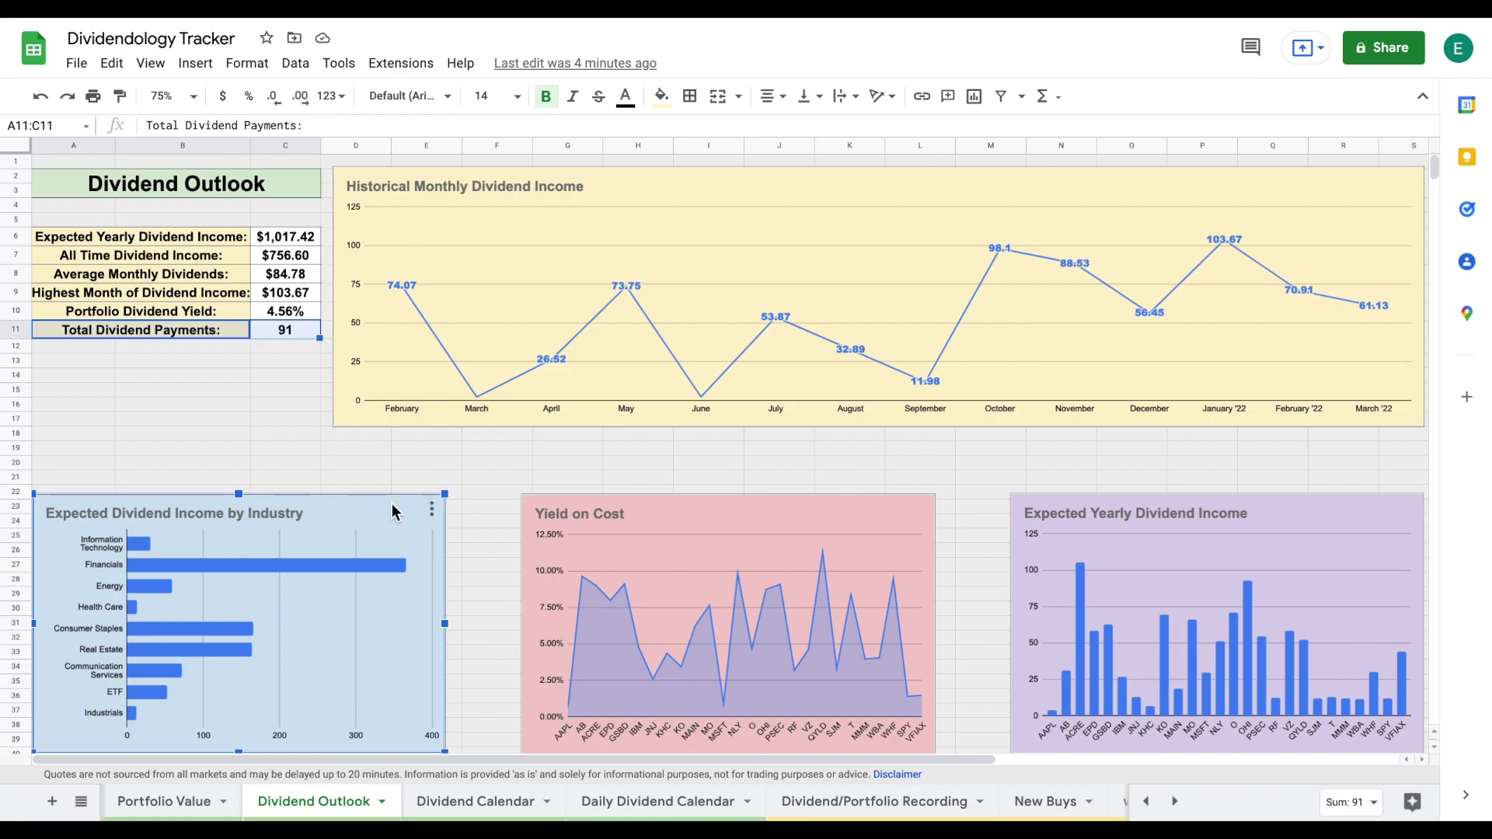
mouse_move(159, 567)
mouse_move(230, 629)
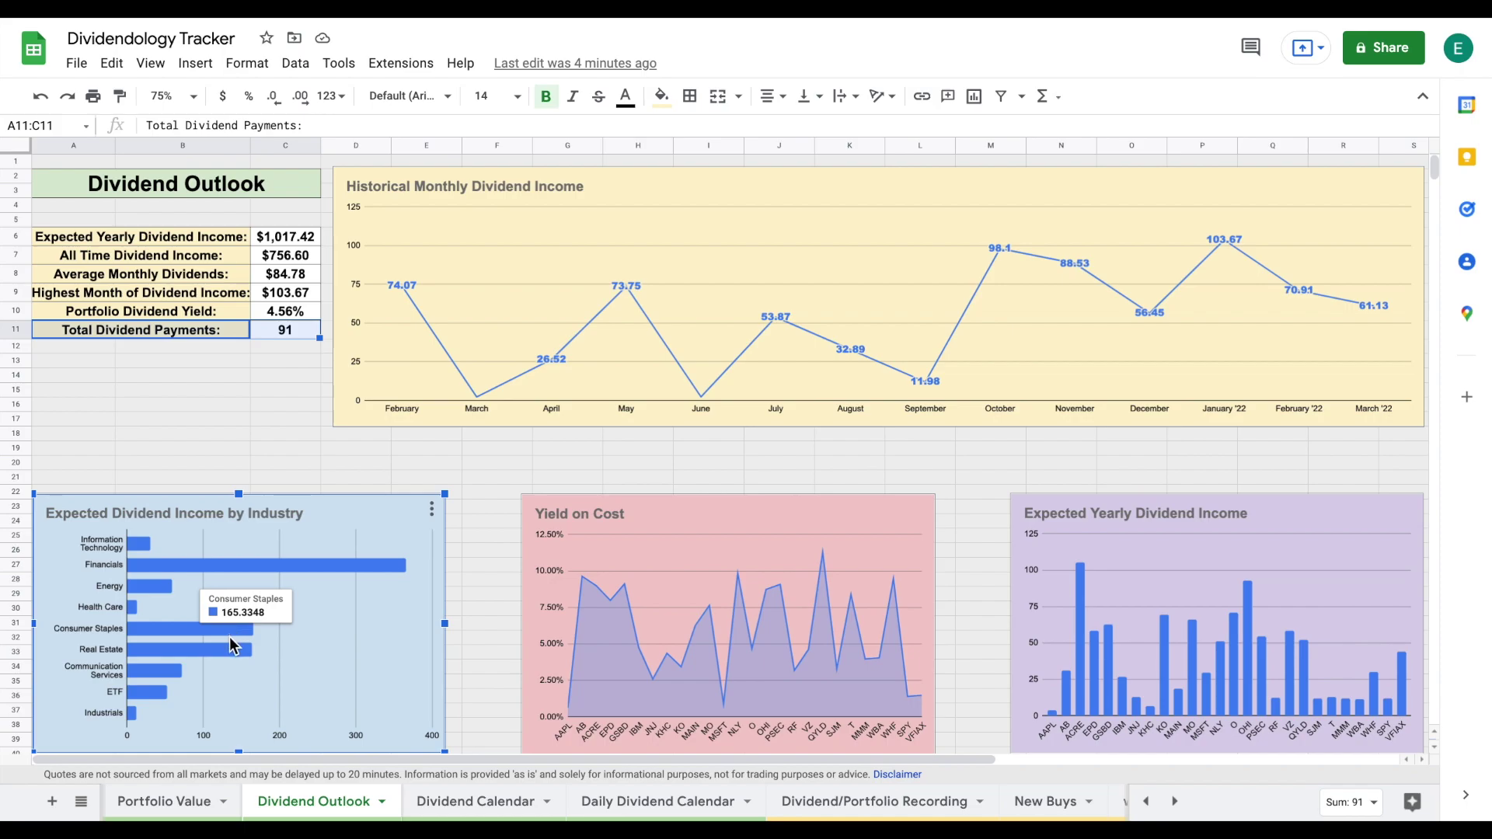
mouse_move(230, 656)
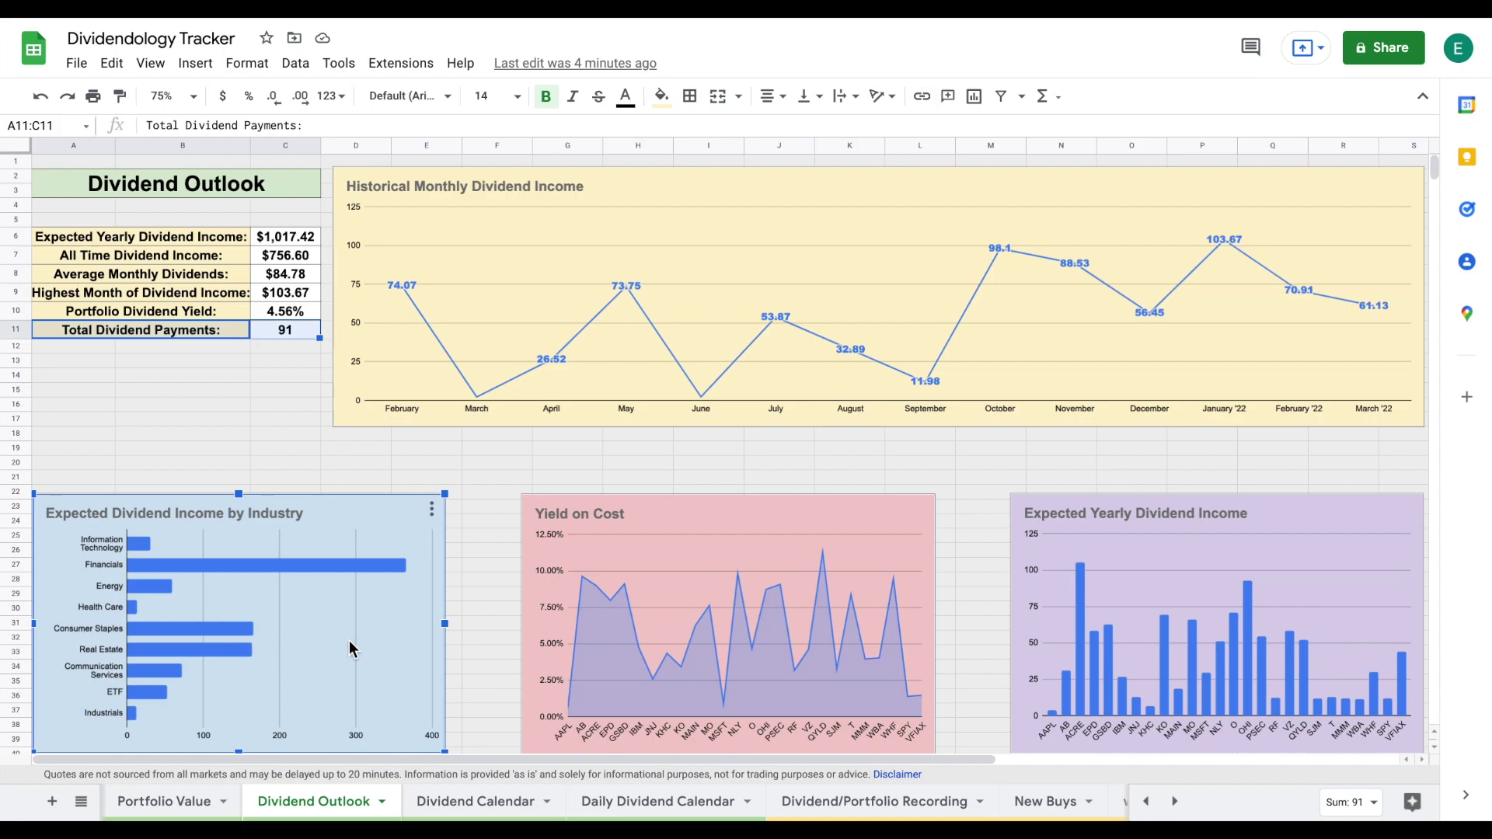
mouse_move(164, 704)
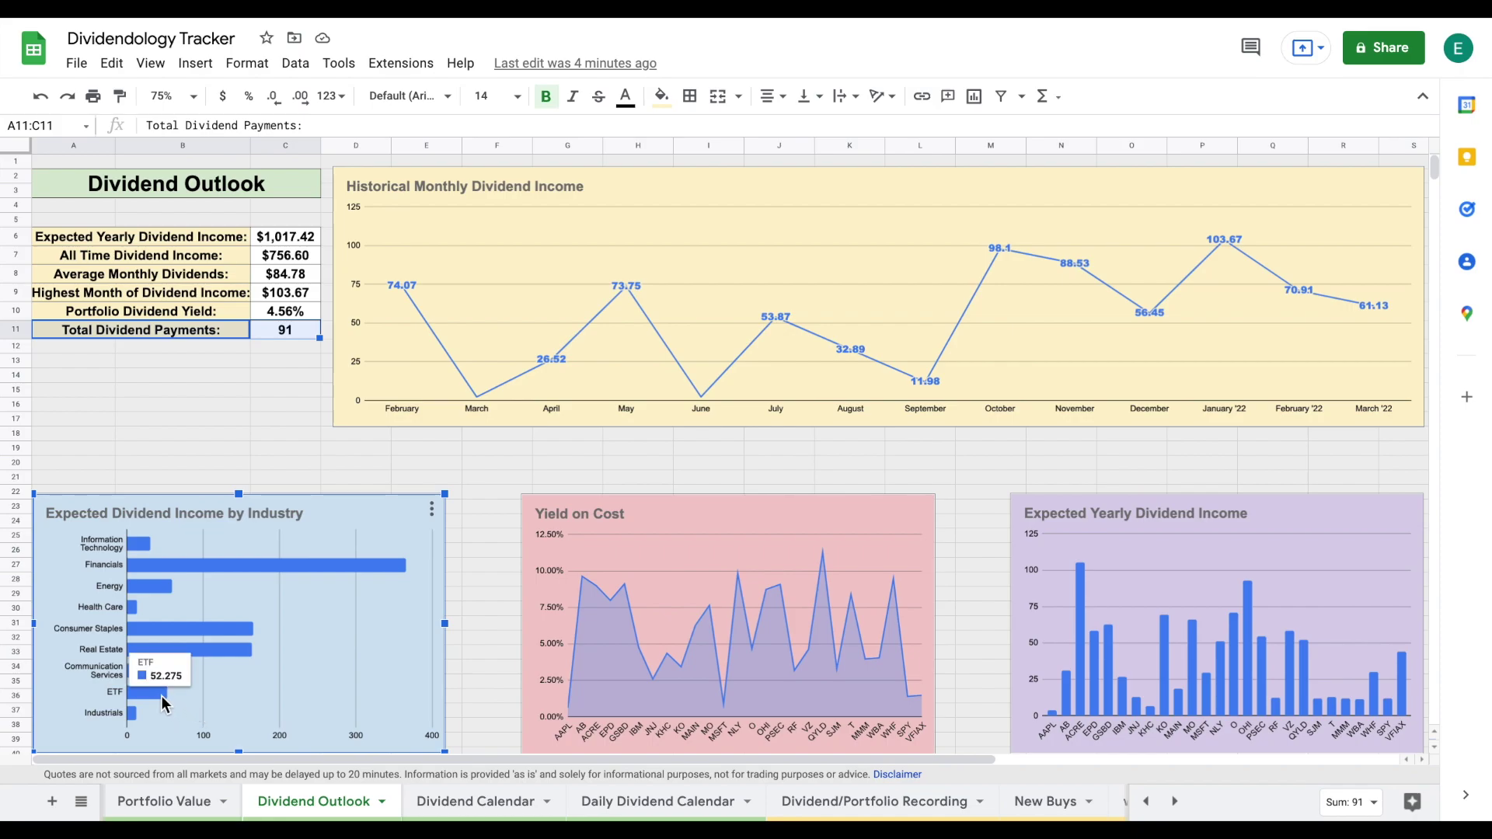
left_click(734, 517)
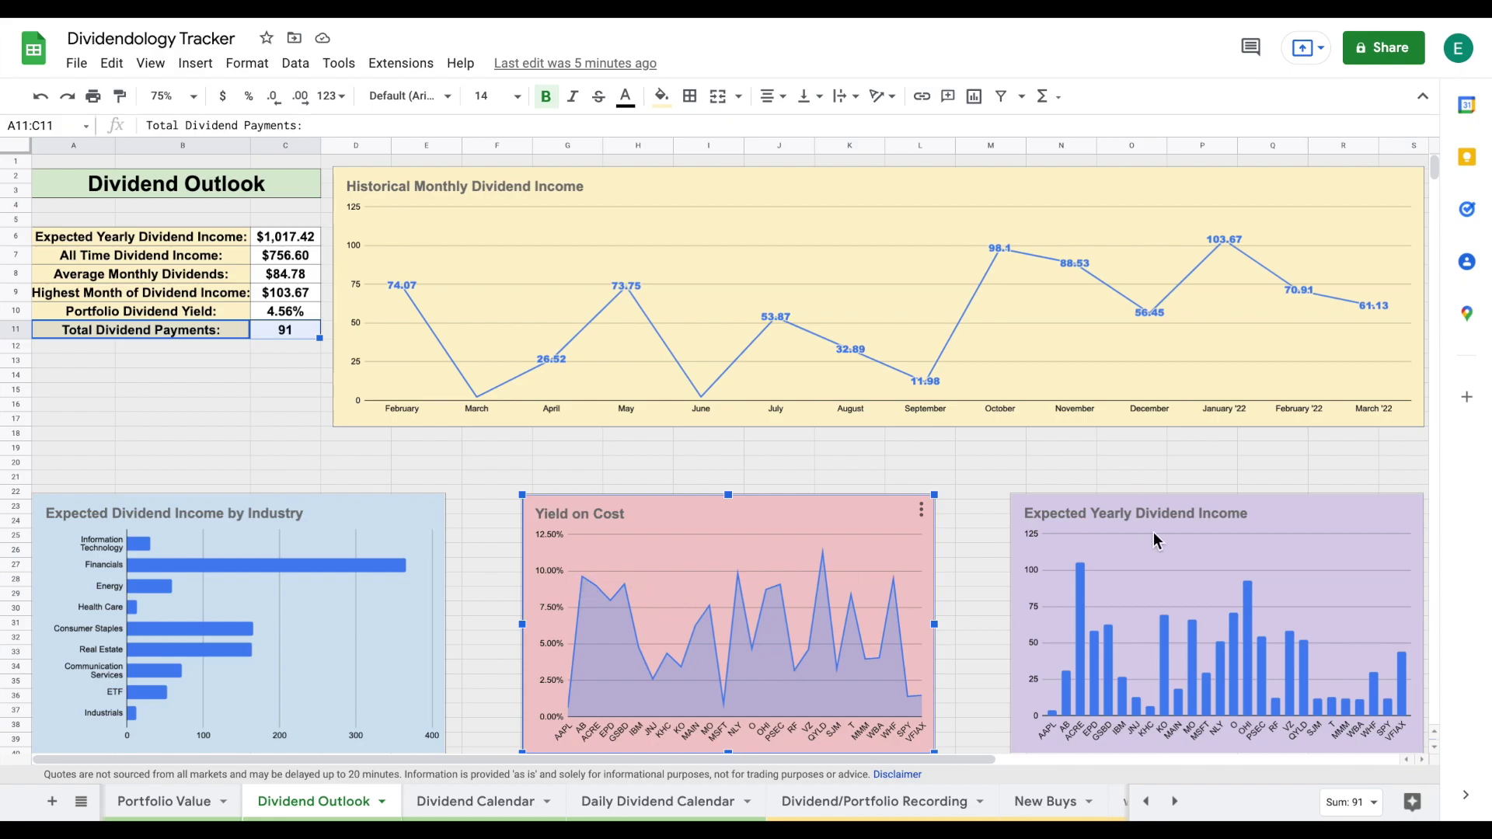
left_click(1292, 523)
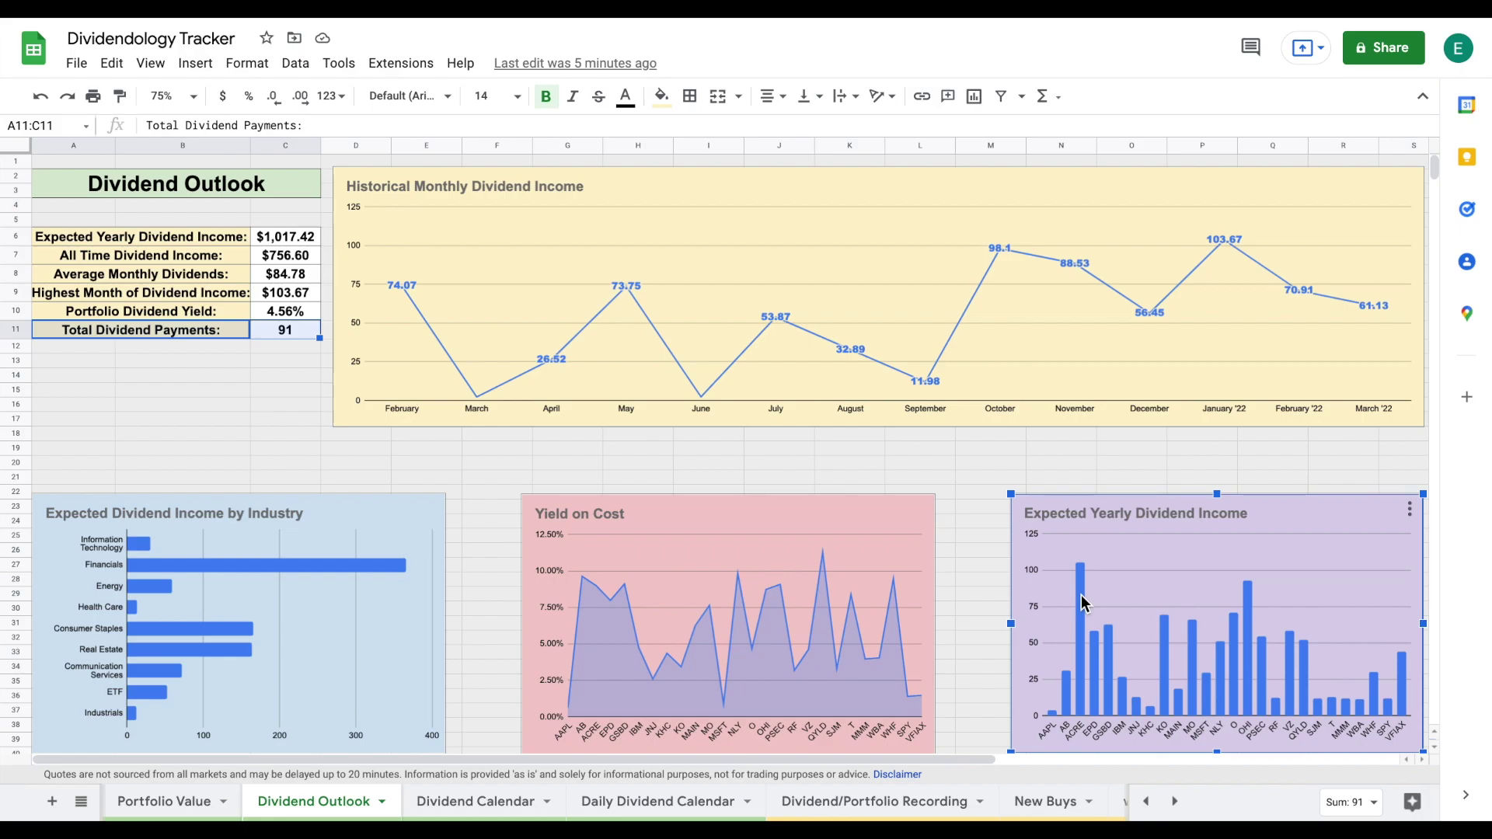
mouse_move(1248, 610)
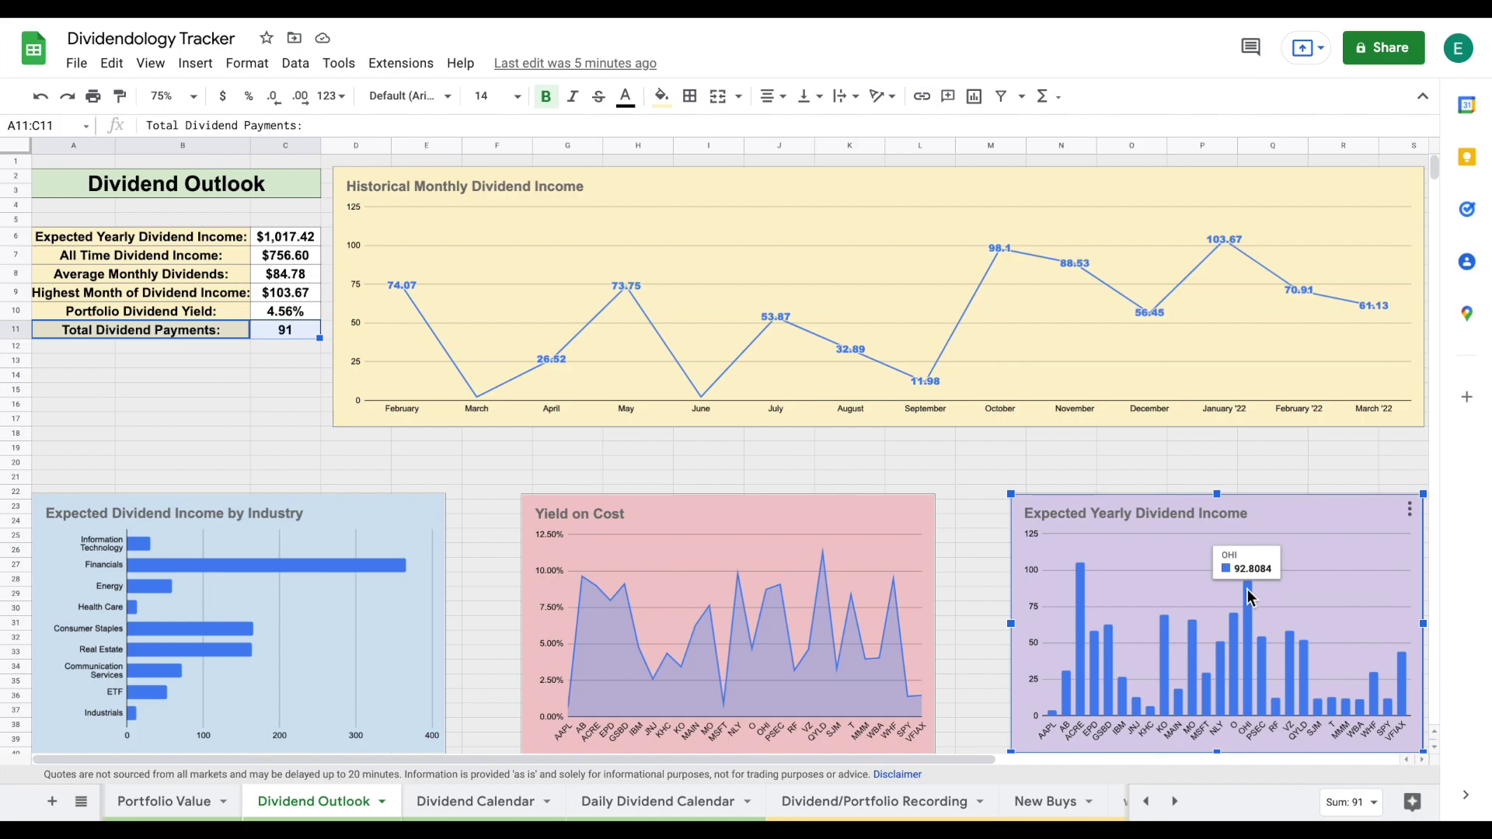
mouse_move(1167, 644)
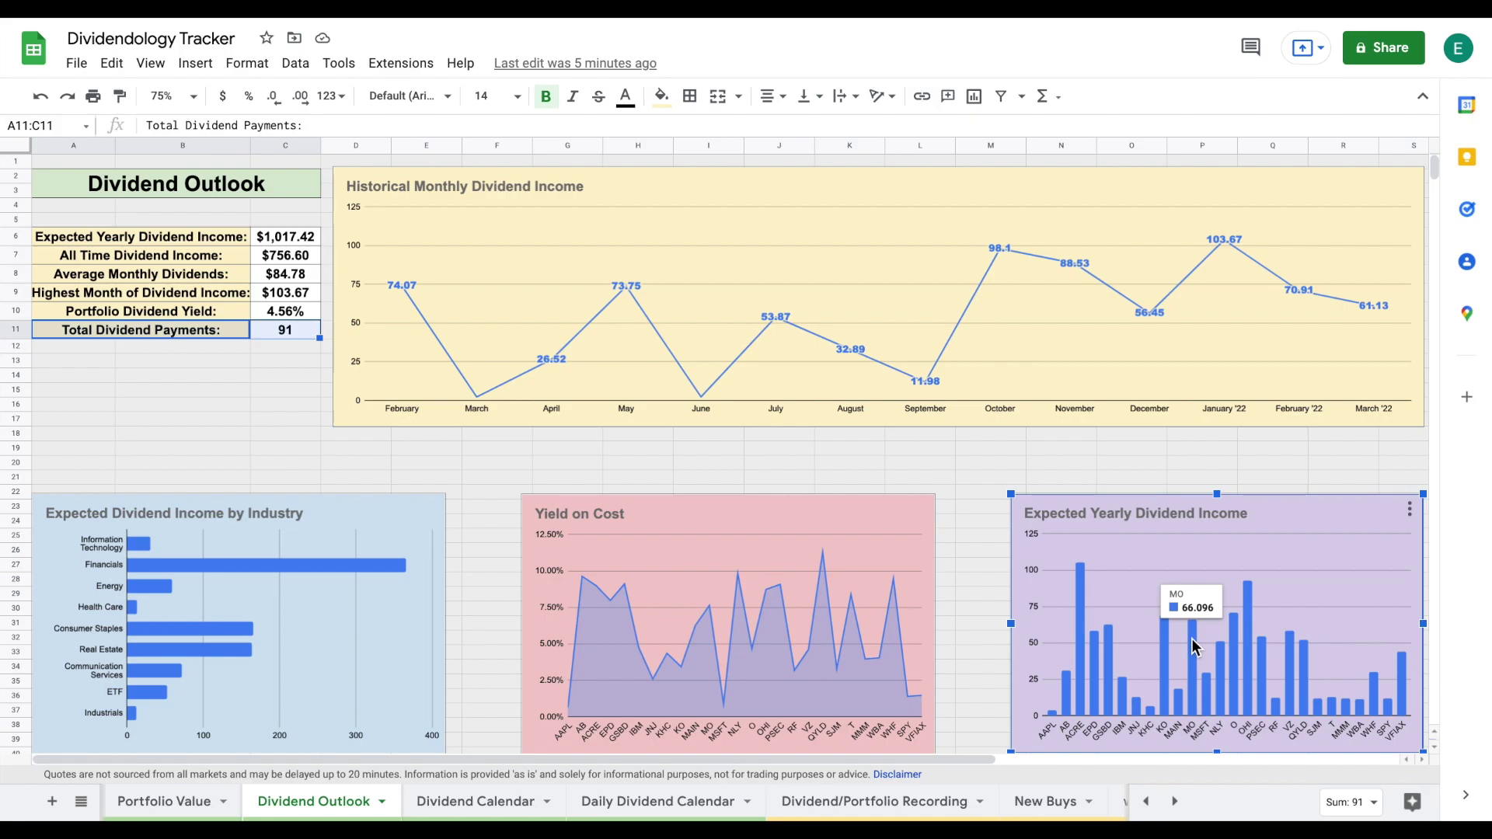
mouse_move(1108, 660)
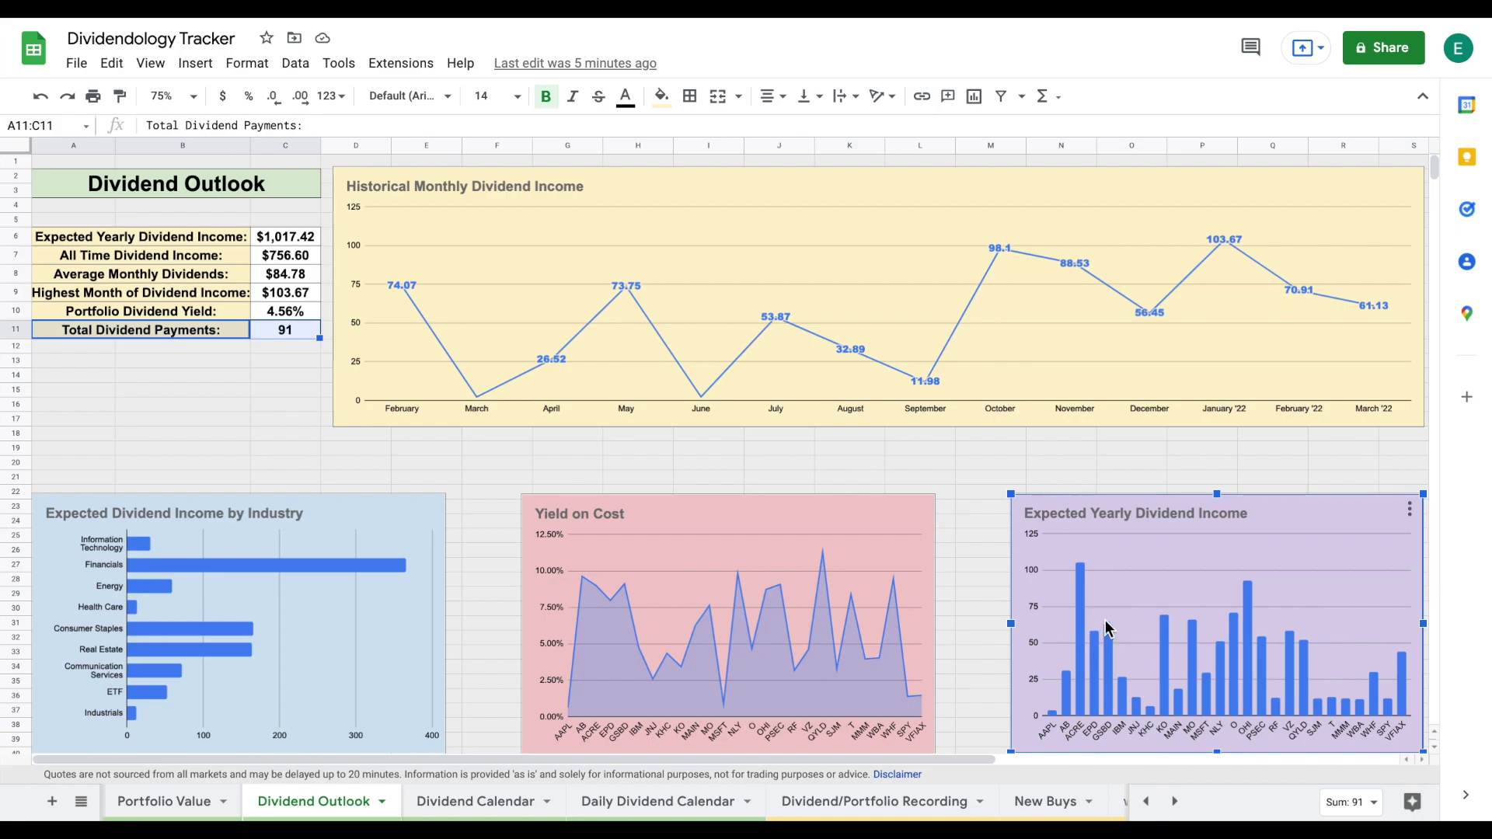
left_click(488, 811)
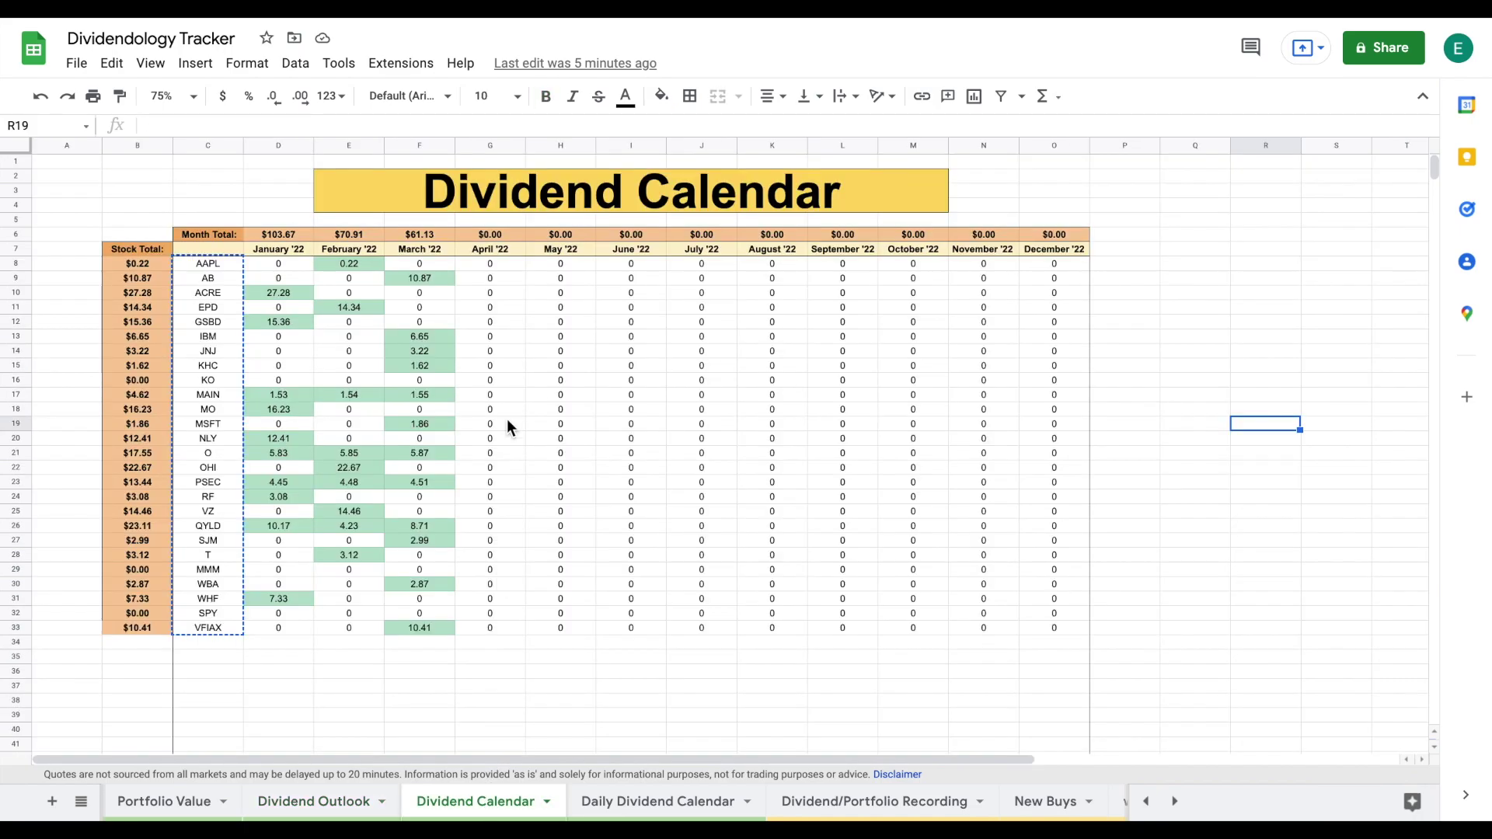
Zoom the Dividend Calendar to 90% and select the January–March totals to sum them ($235.71)
left_click(193, 101)
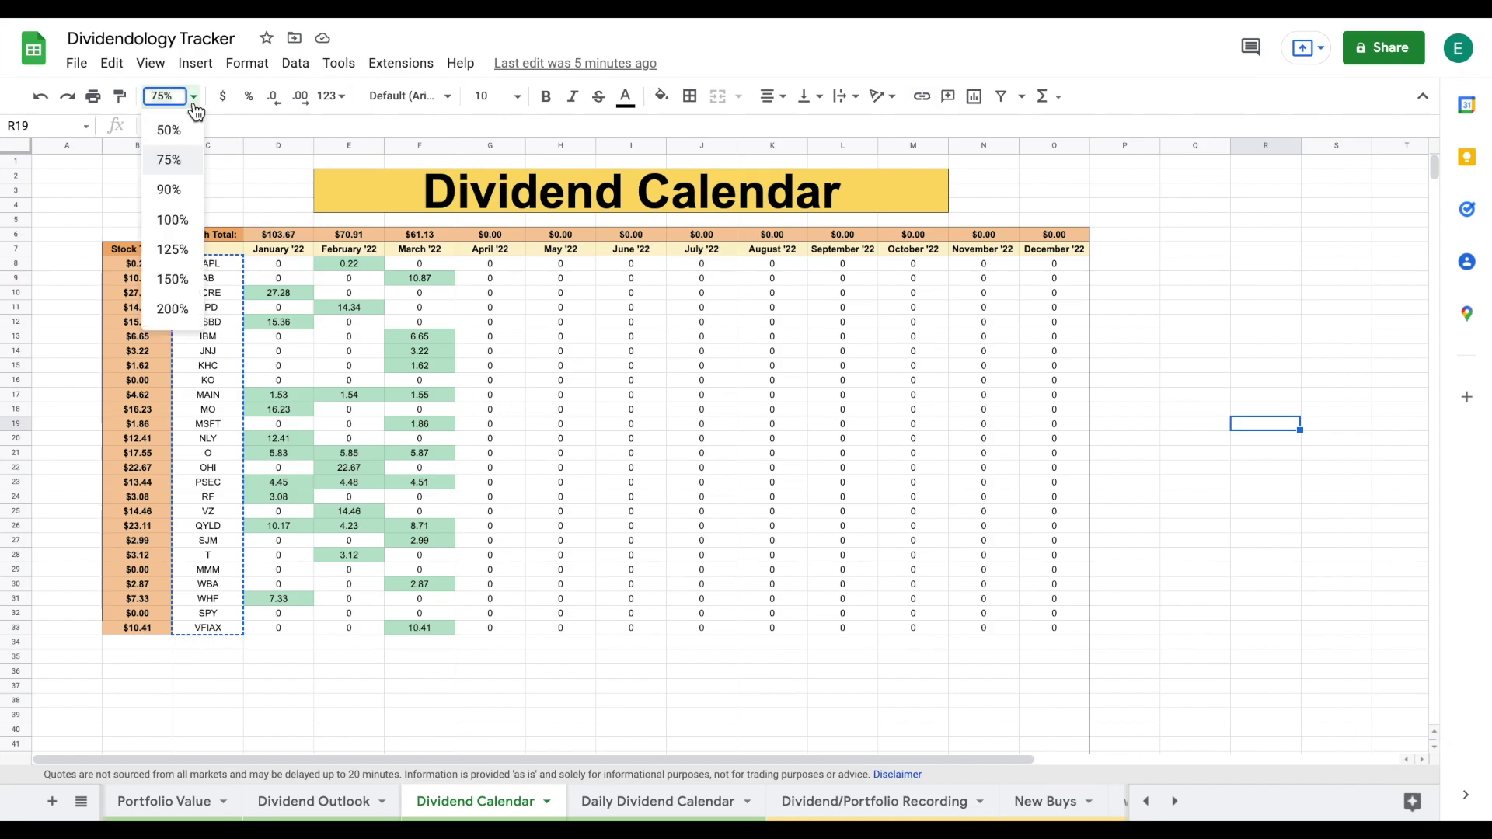
left_click(185, 200)
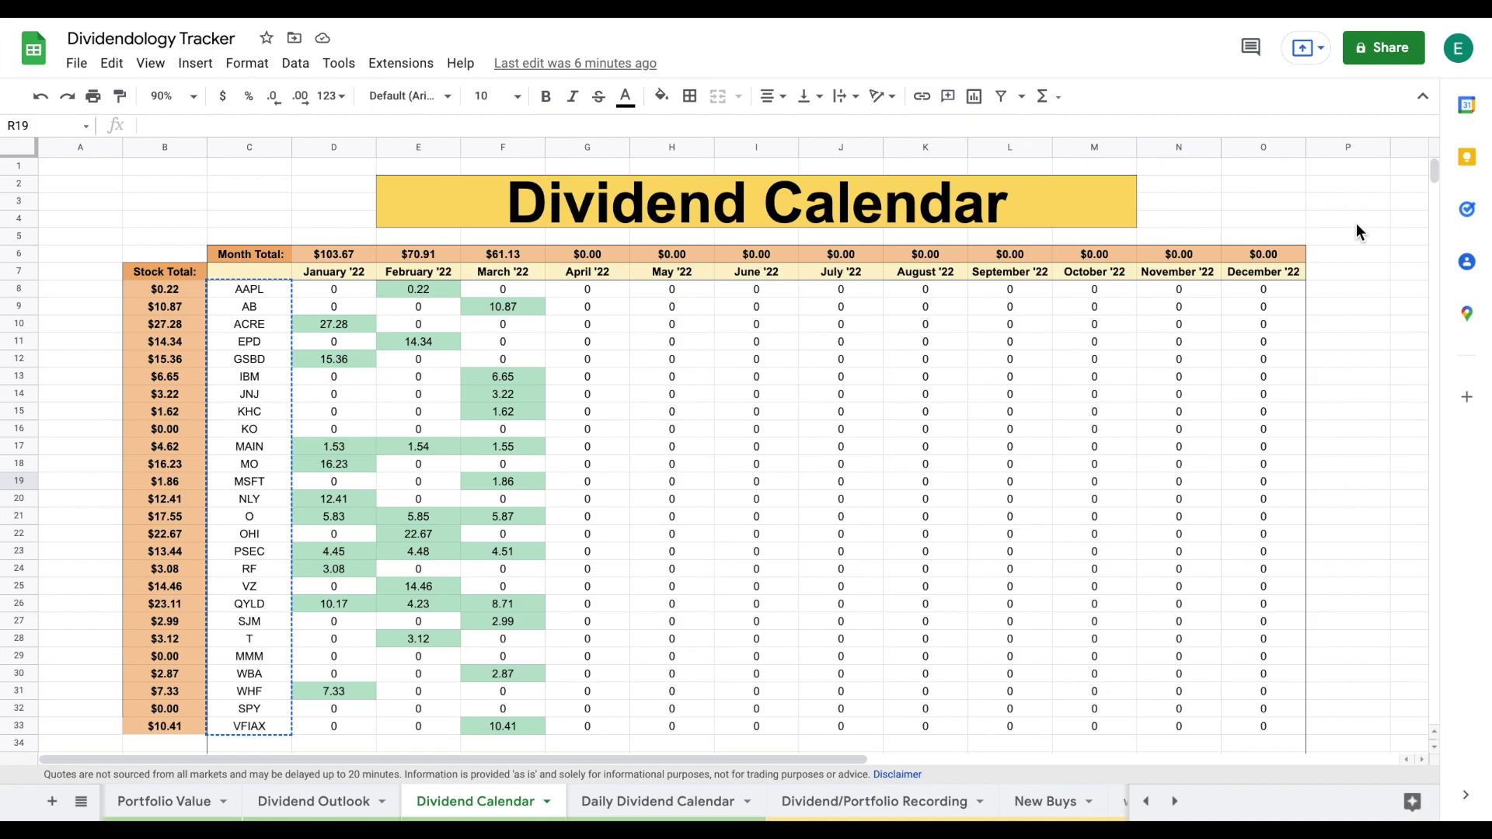
scroll(1355, 223, "down", 2)
scroll(1355, 222, "up", 1)
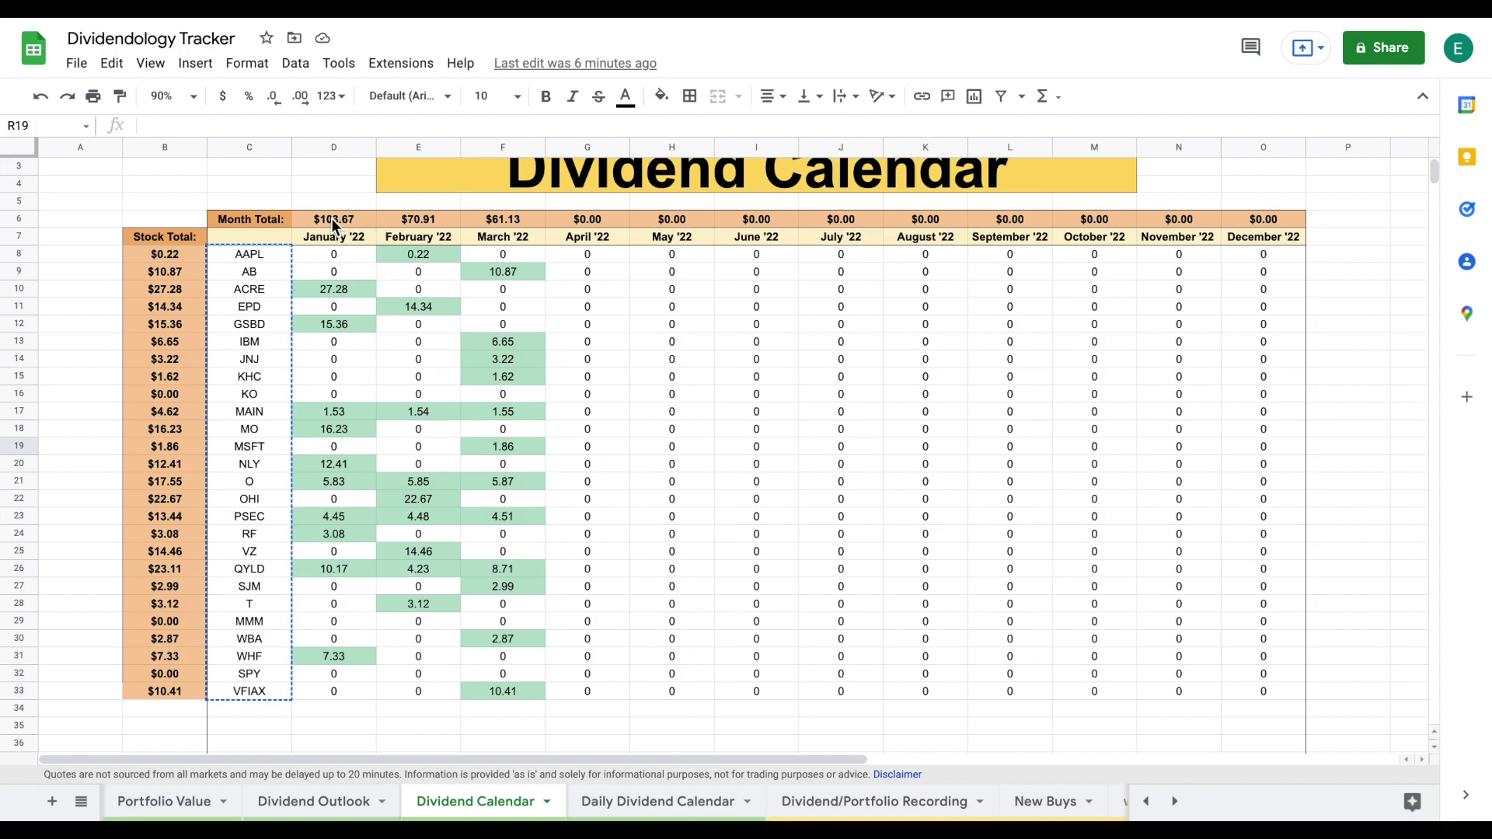
left_click_drag(333, 224, 532, 221)
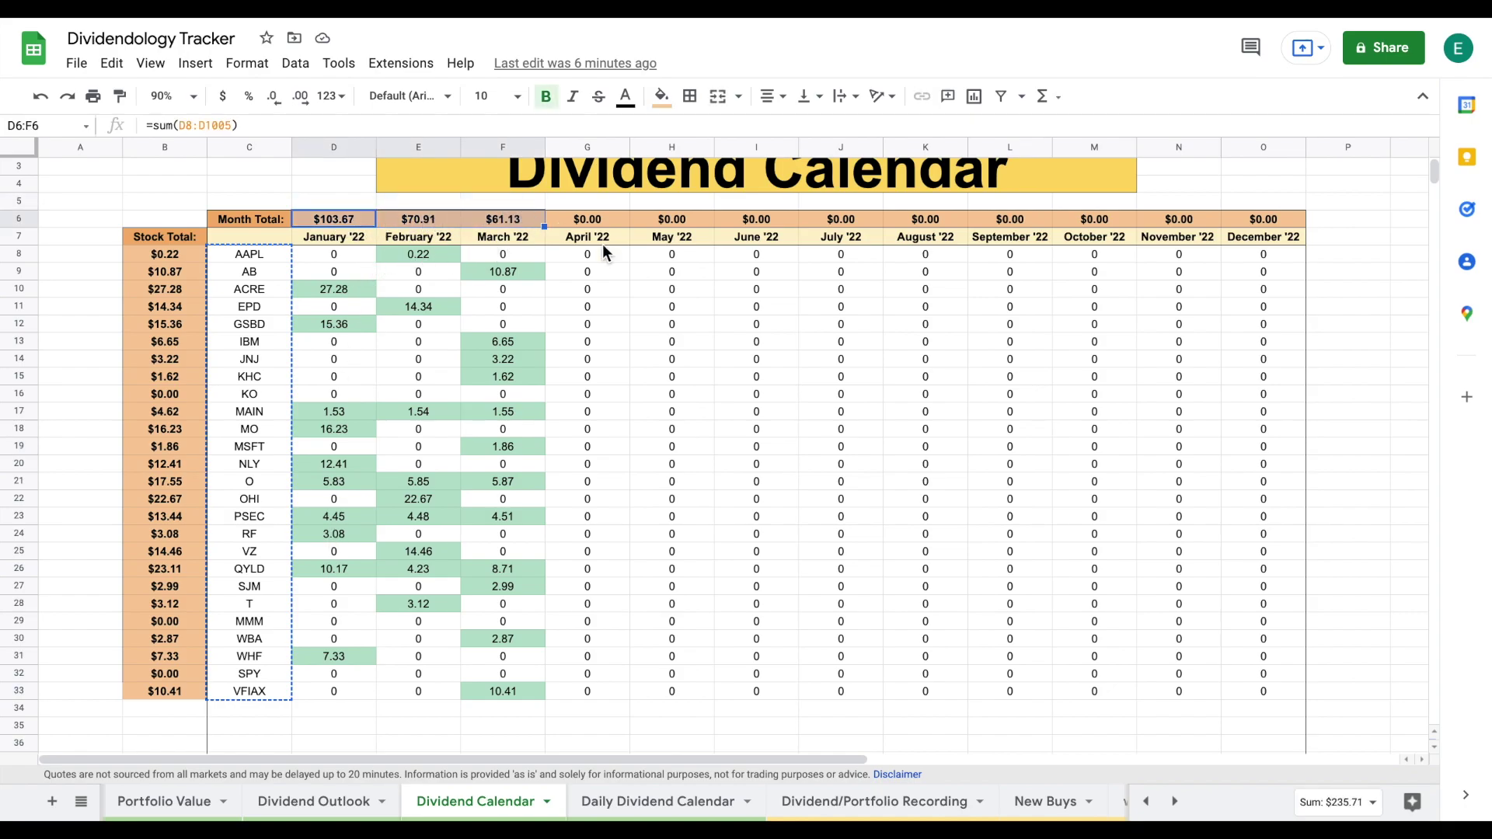
scroll(1393, 303, "up", 1)
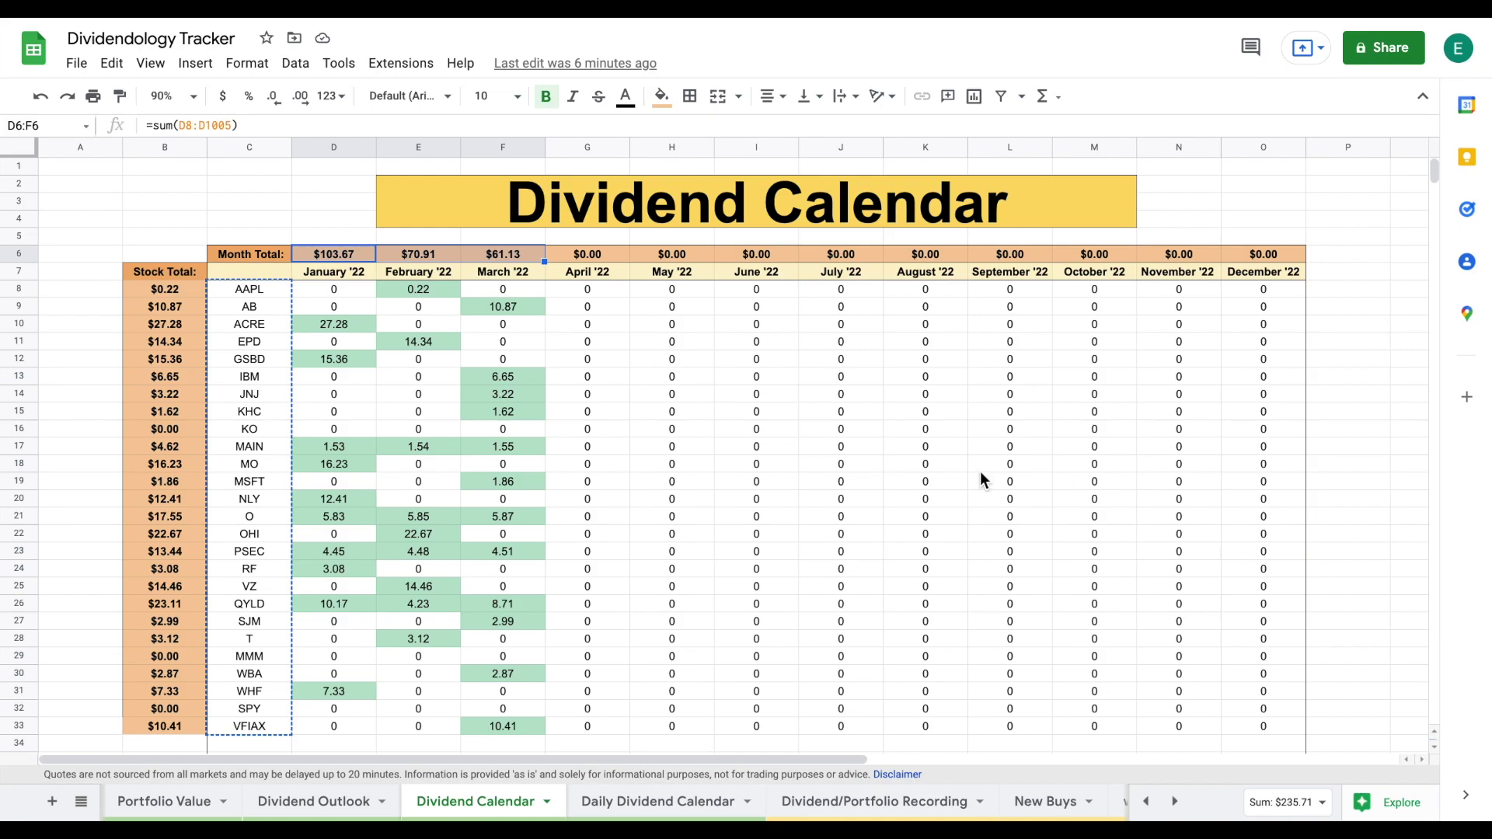
left_click(275, 516)
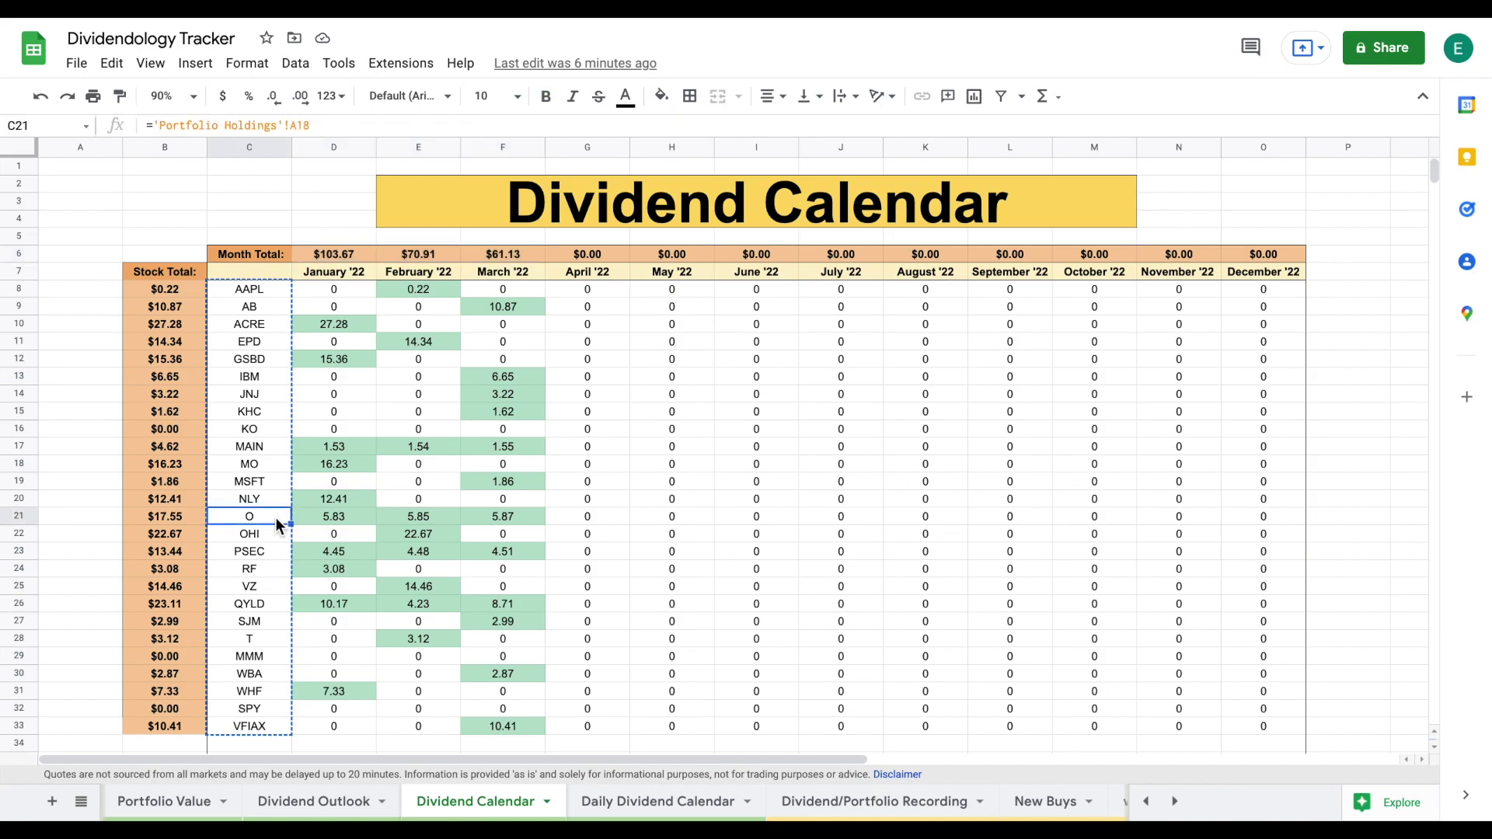
left_click(351, 519)
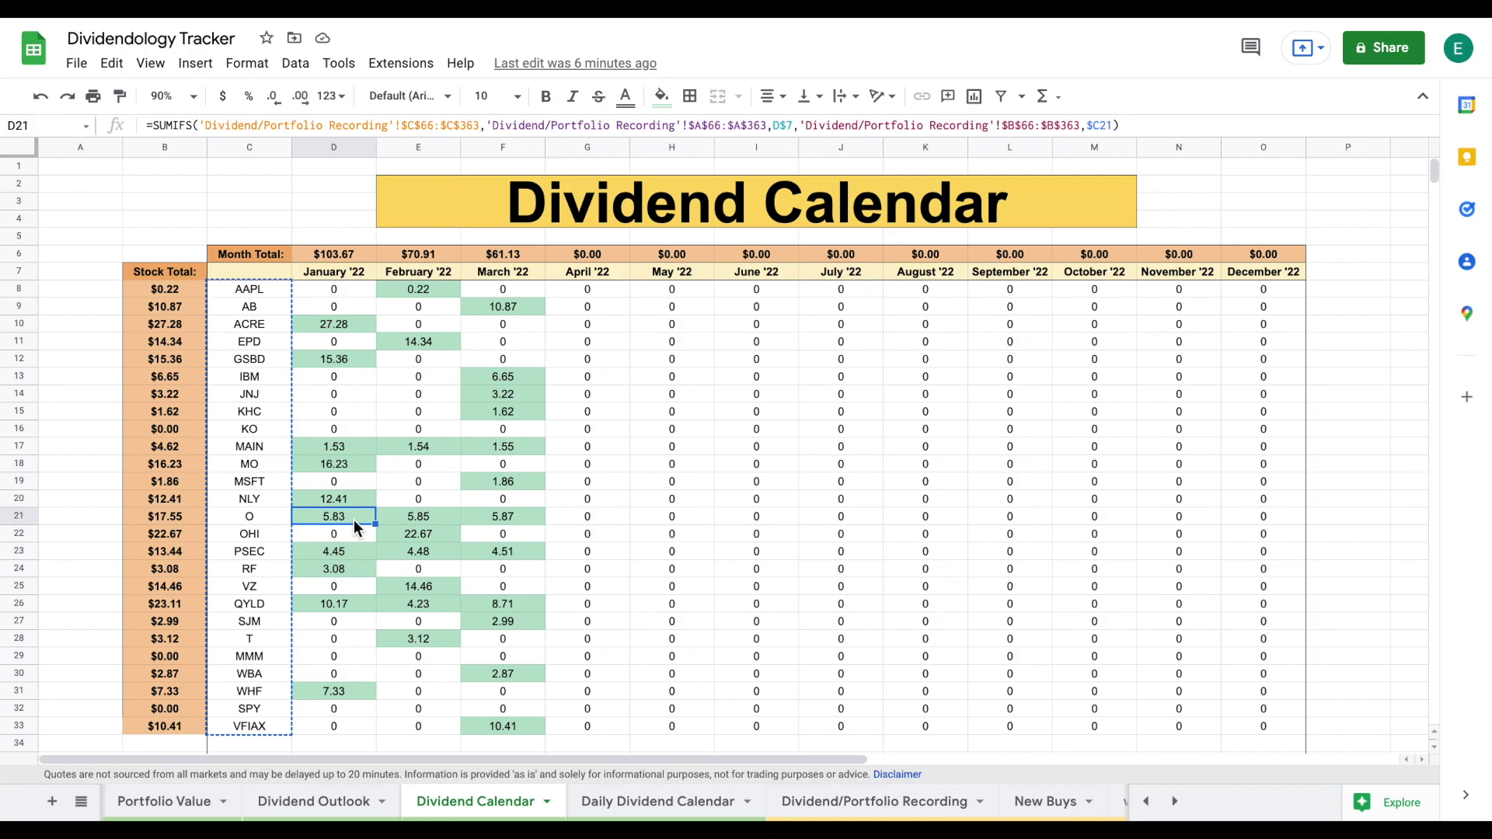
left_click(444, 520)
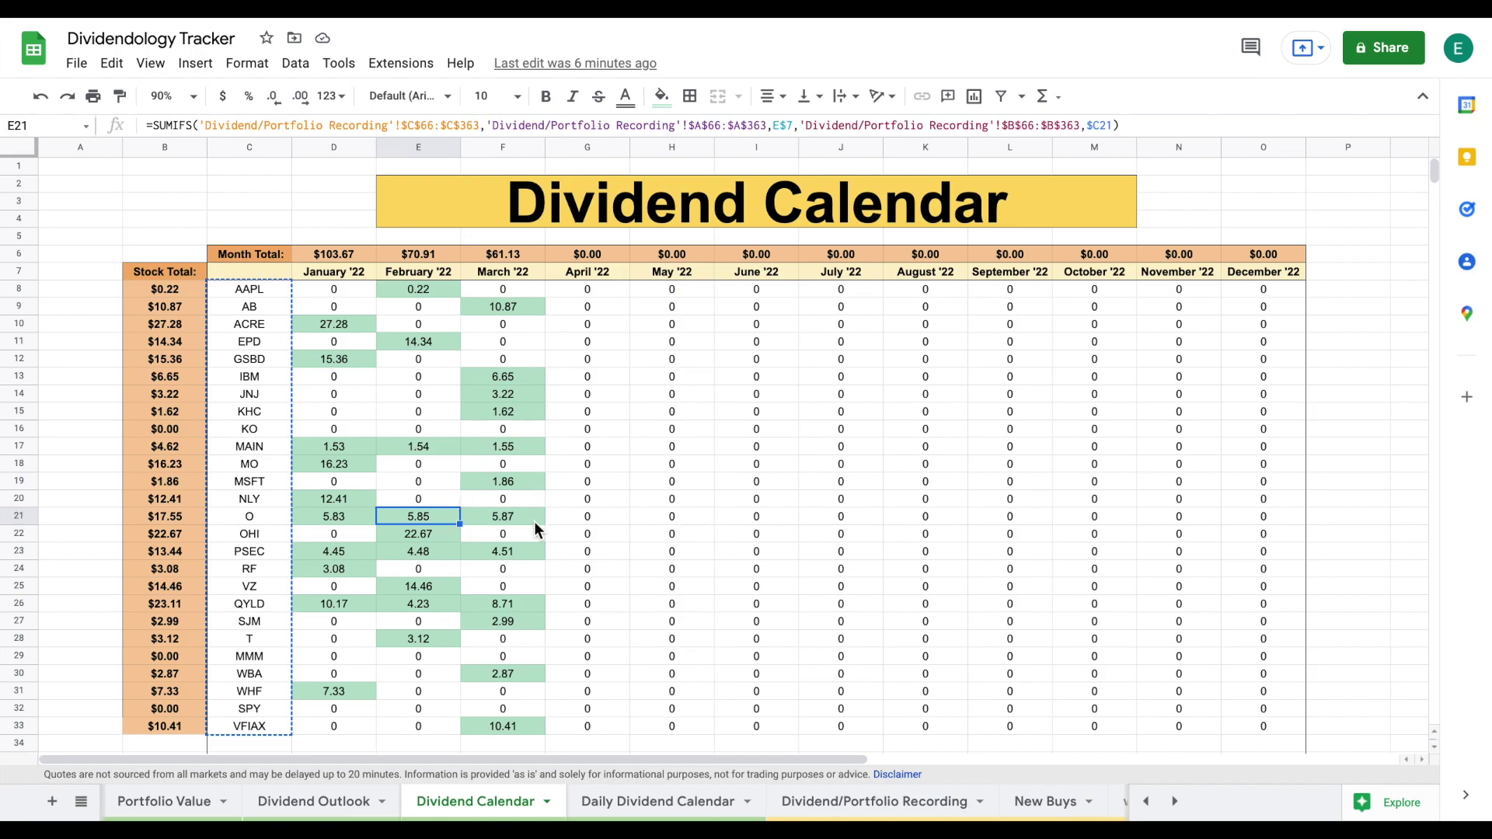
left_click(534, 523)
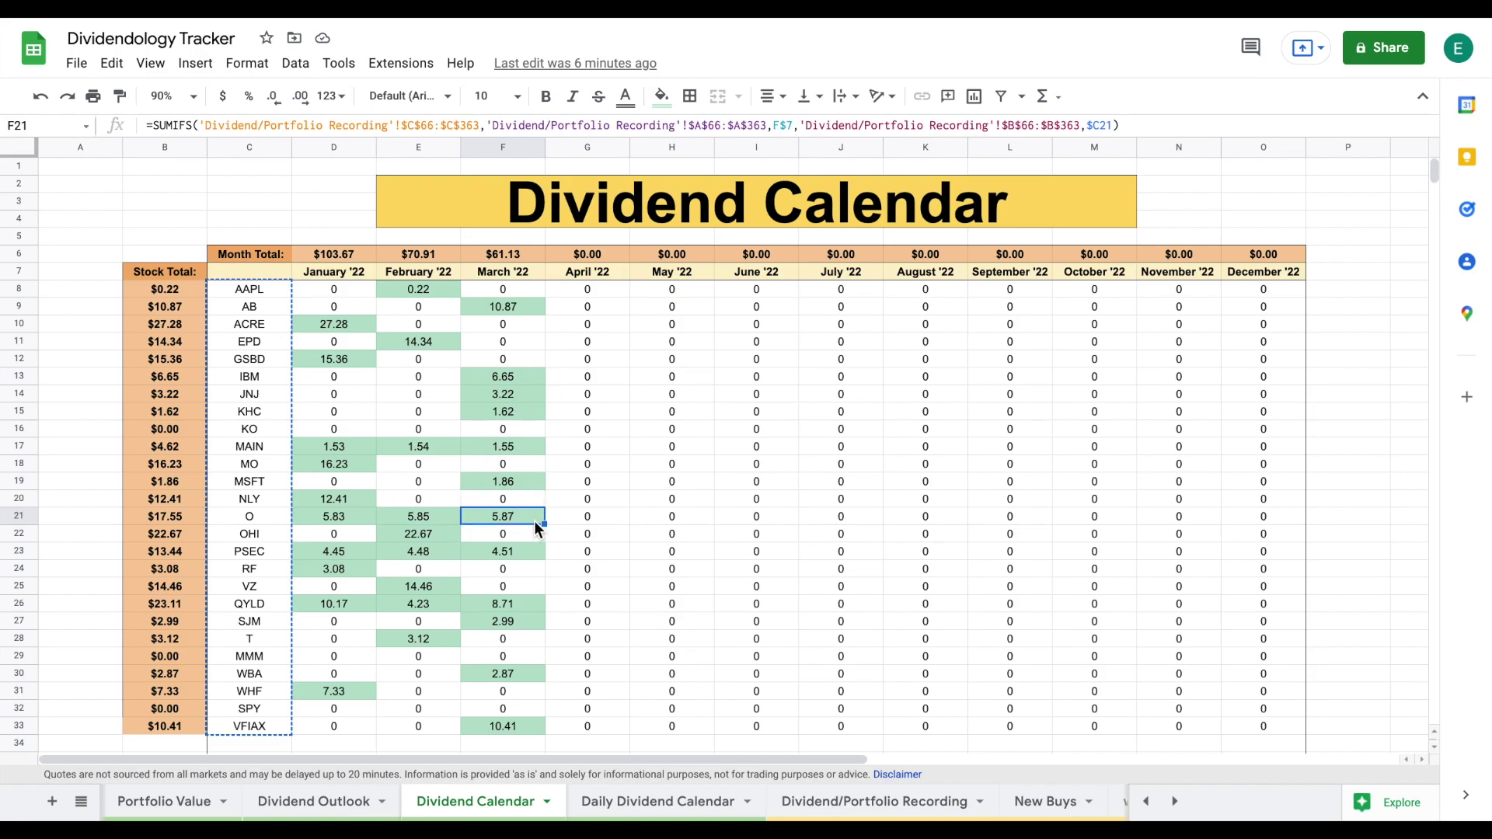
left_click(157, 292)
left_click_drag(155, 465, 163, 691)
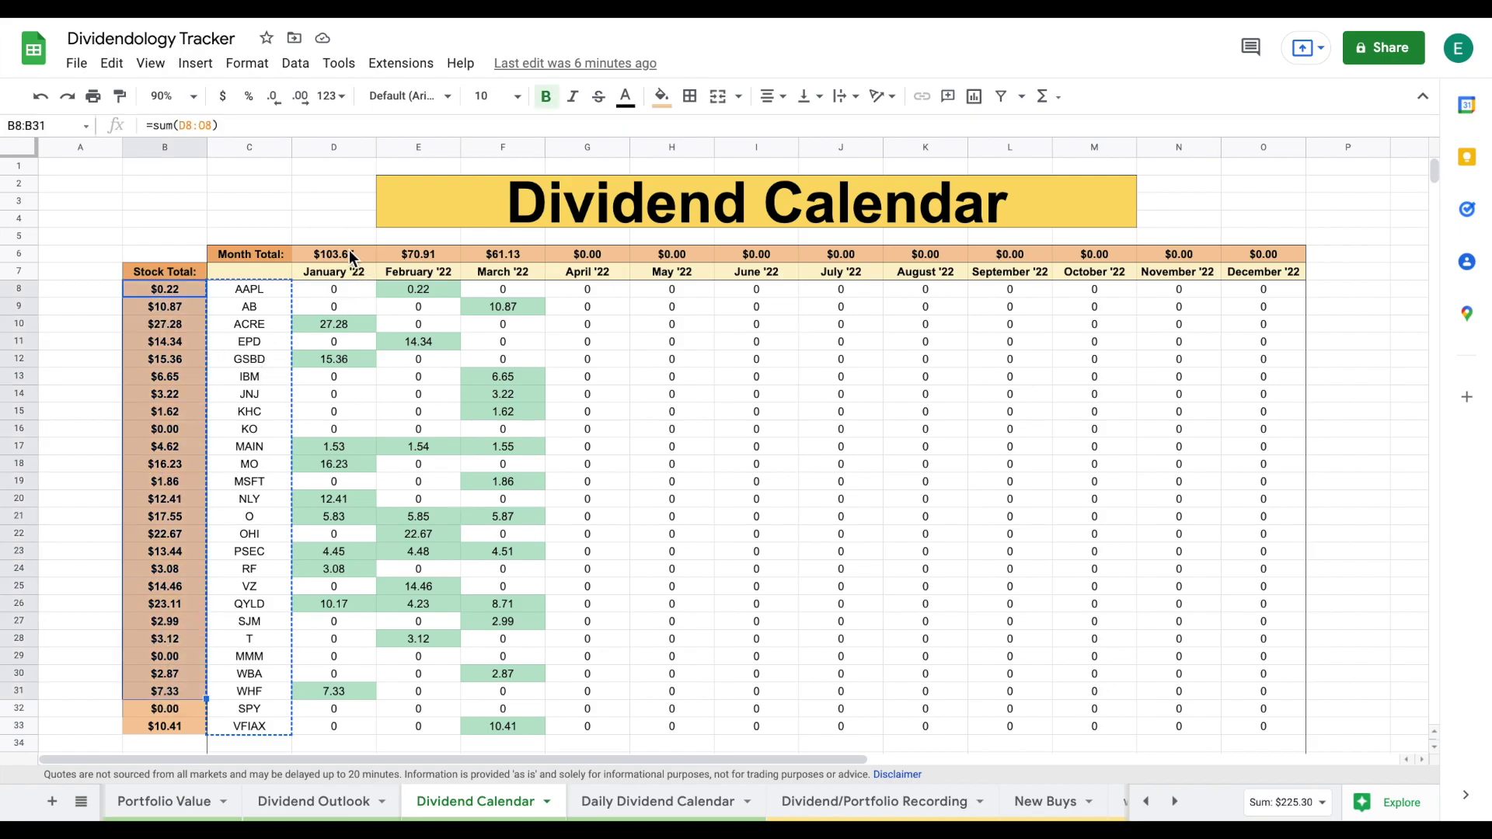
left_click_drag(345, 256, 1196, 253)
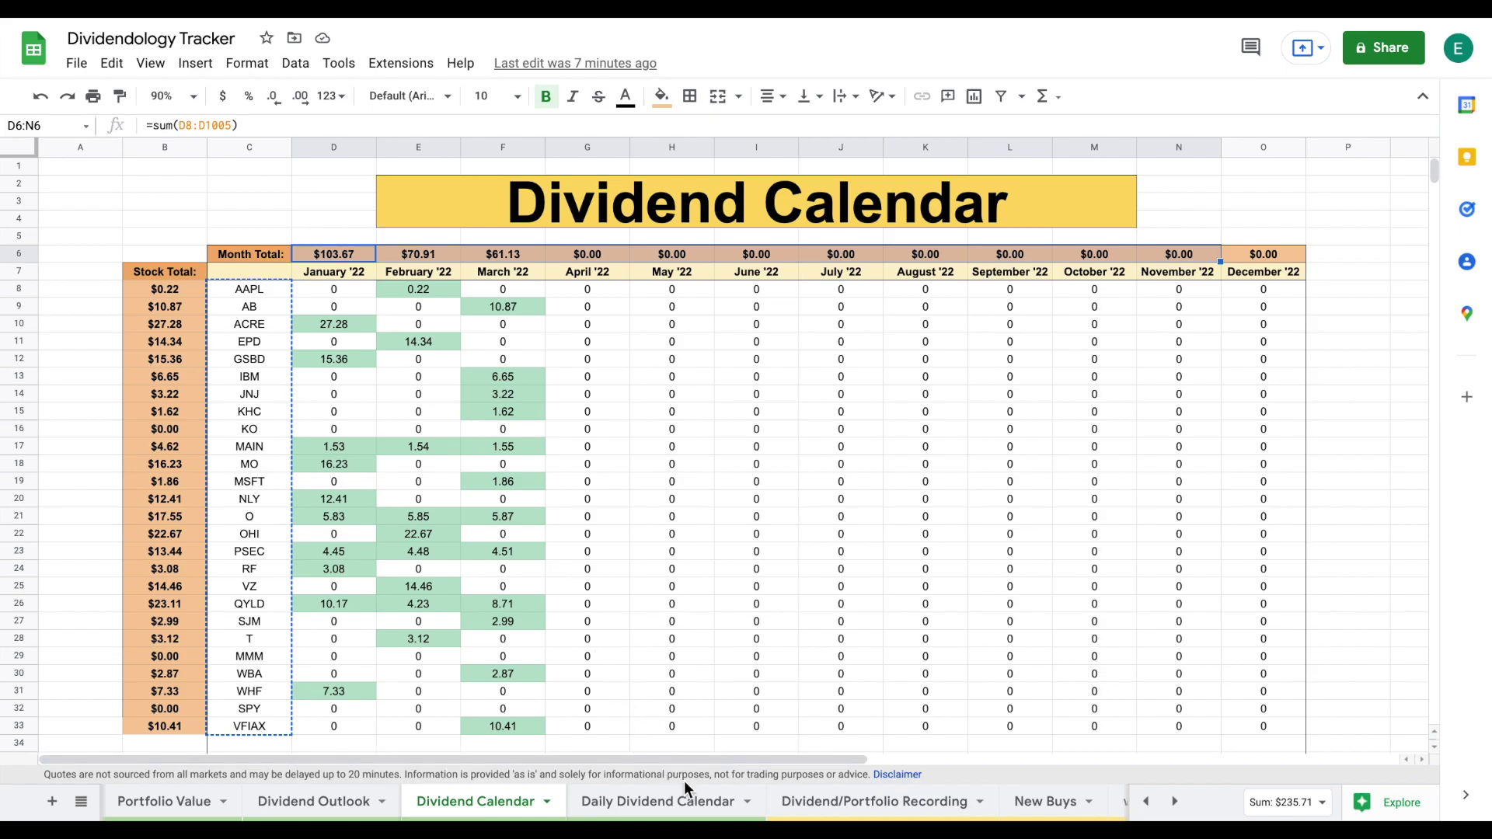
left_click(672, 812)
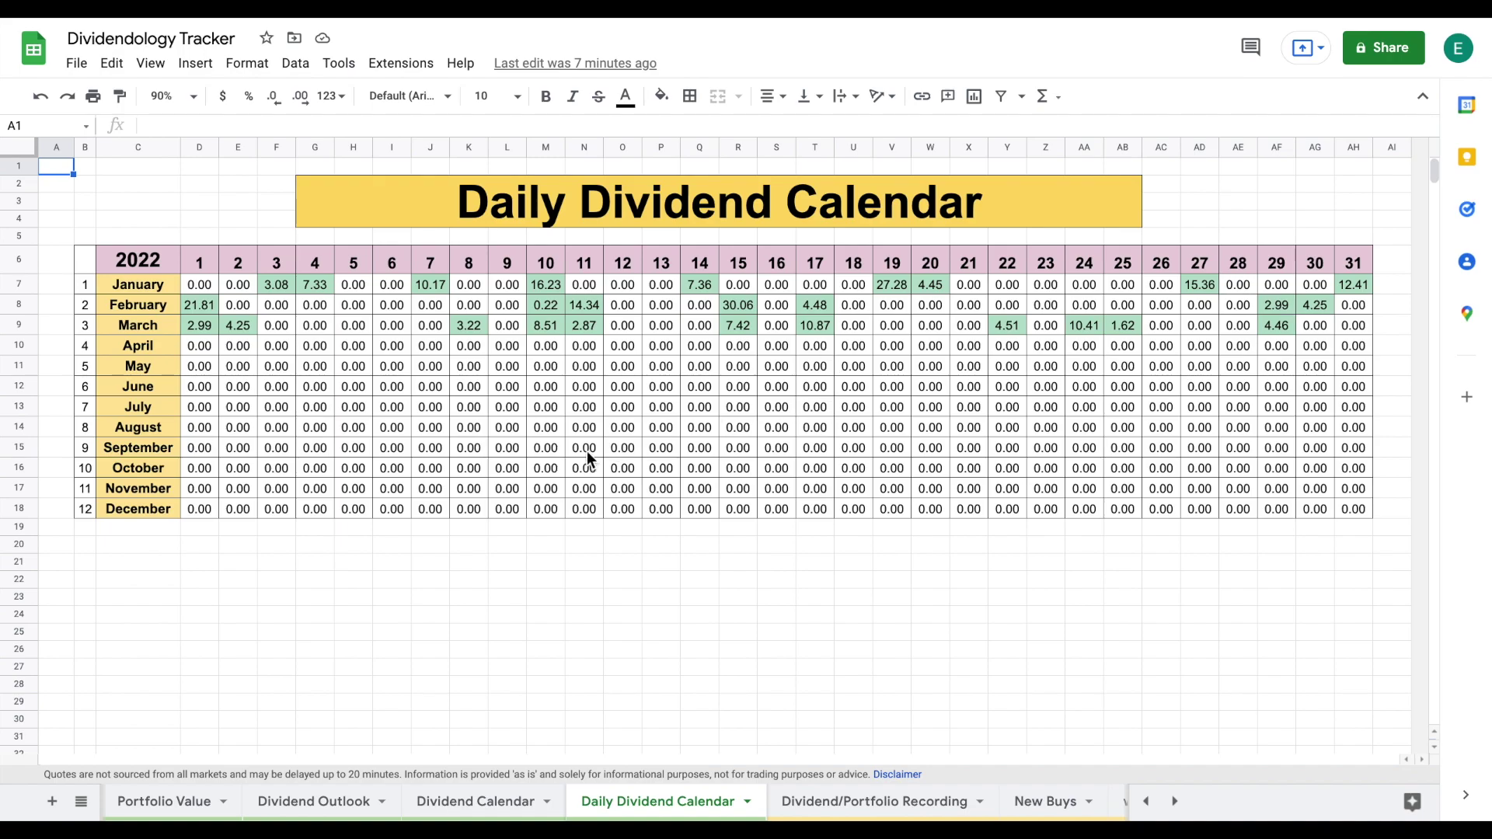
Switch to the Portfolio Value sheet
left_click(172, 804)
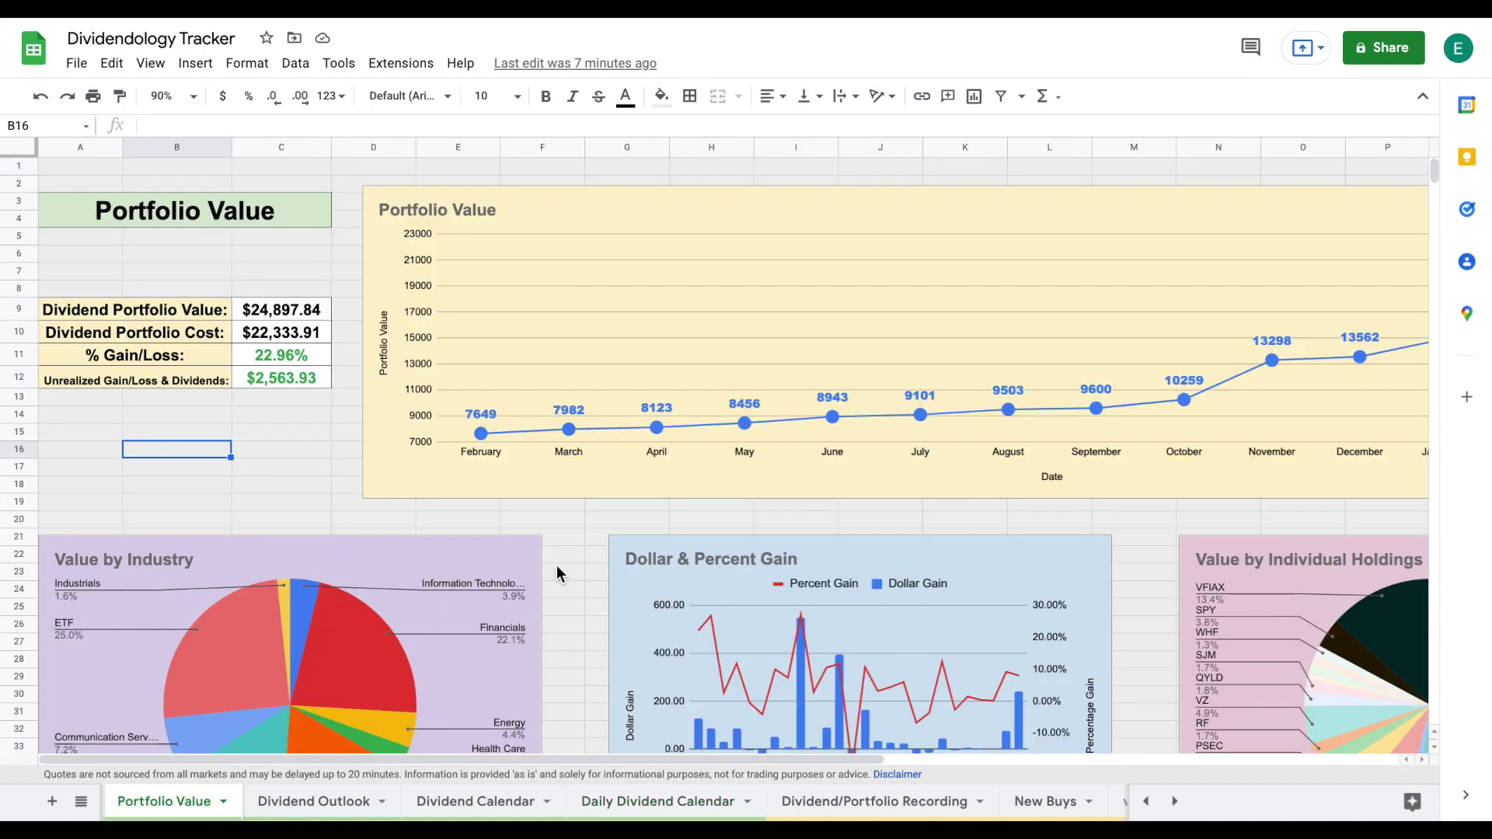
Zoom to 75%, inspect the Portfolio Value line chart's points, and select the Dividend Portfolio Value row
left_click(185, 96)
left_click(184, 165)
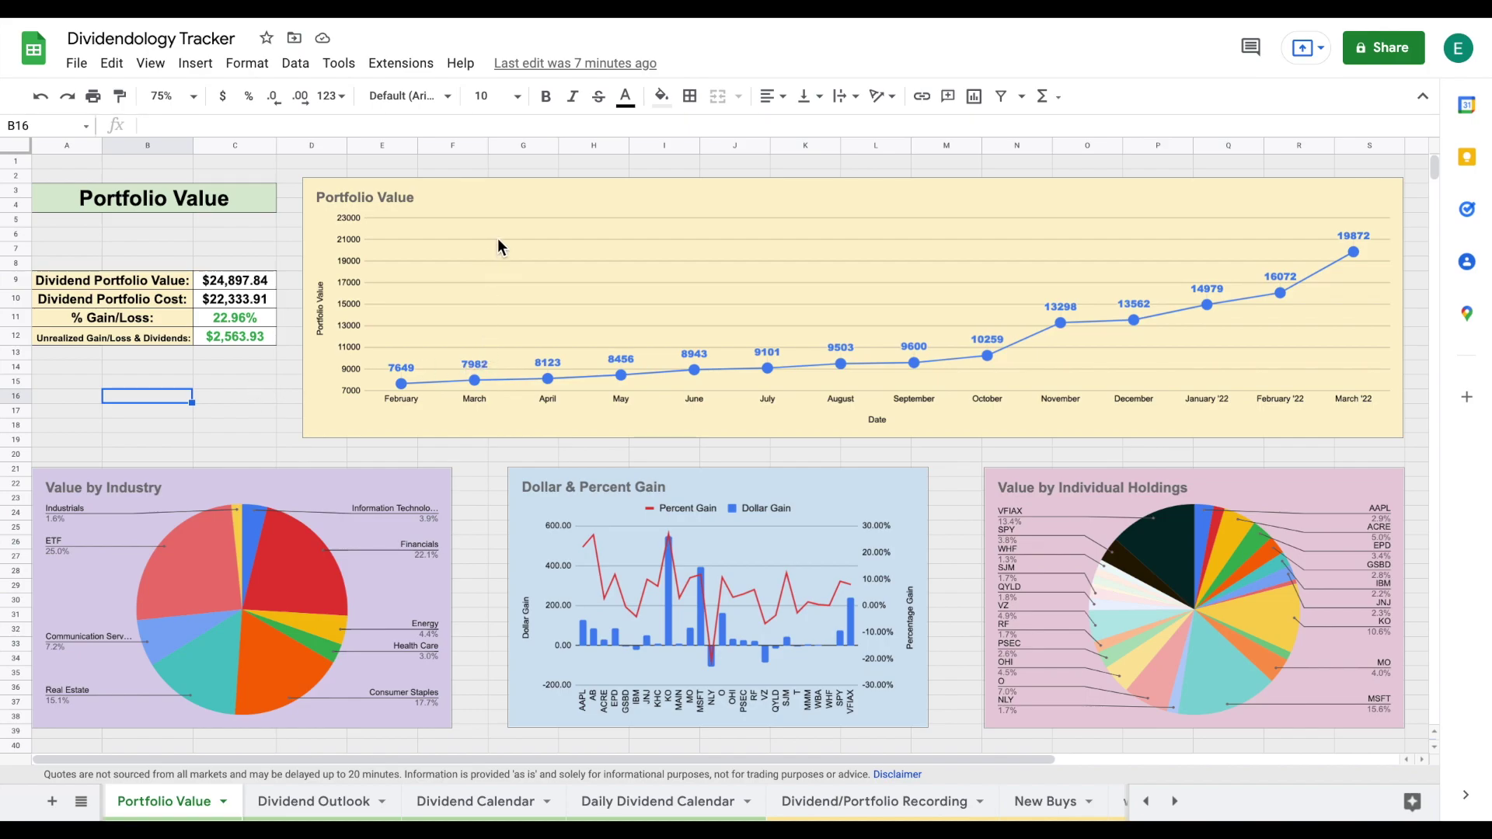
left_click(522, 218)
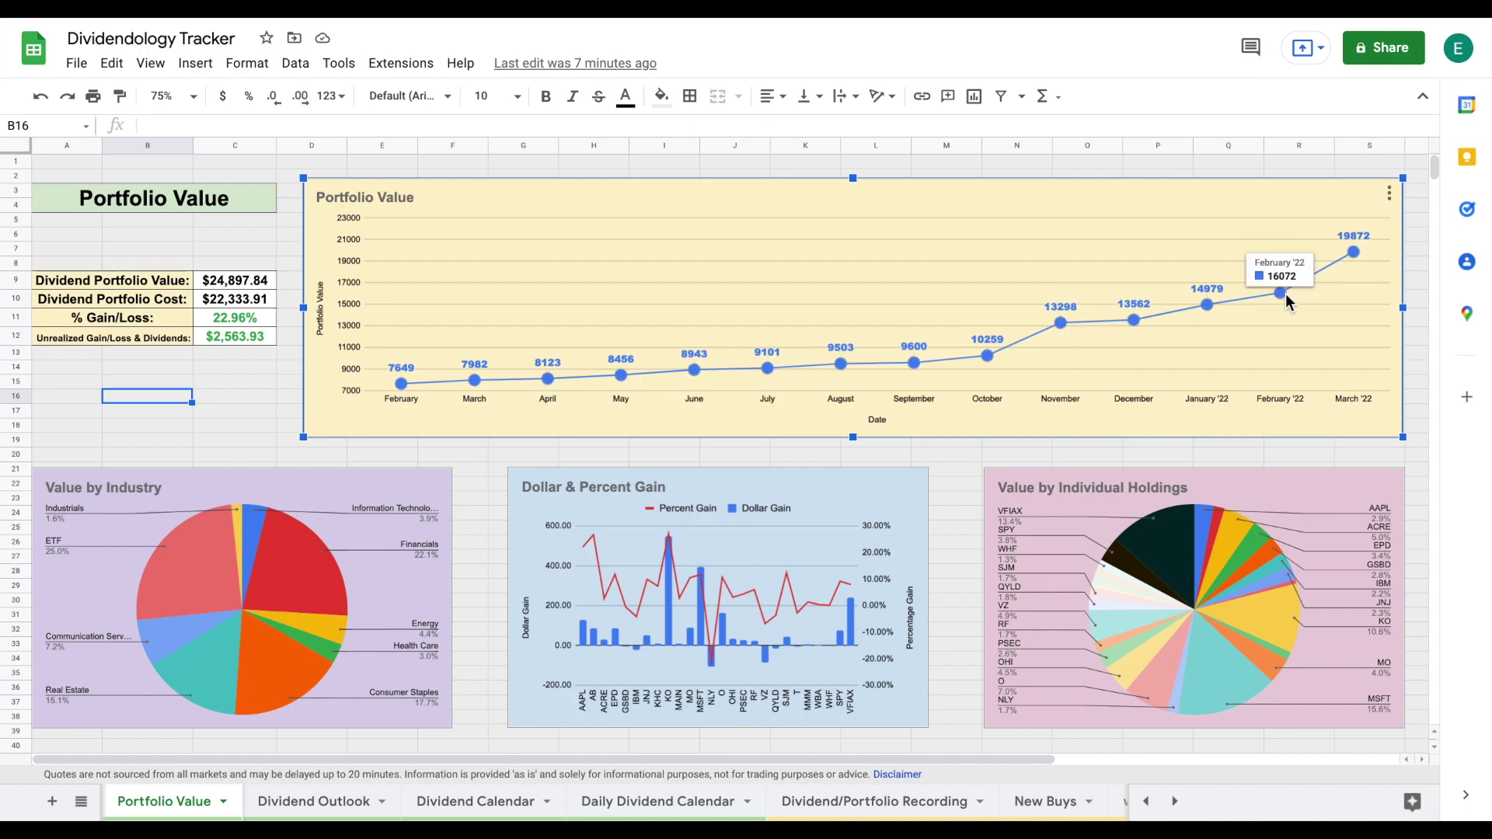
mouse_move(1350, 249)
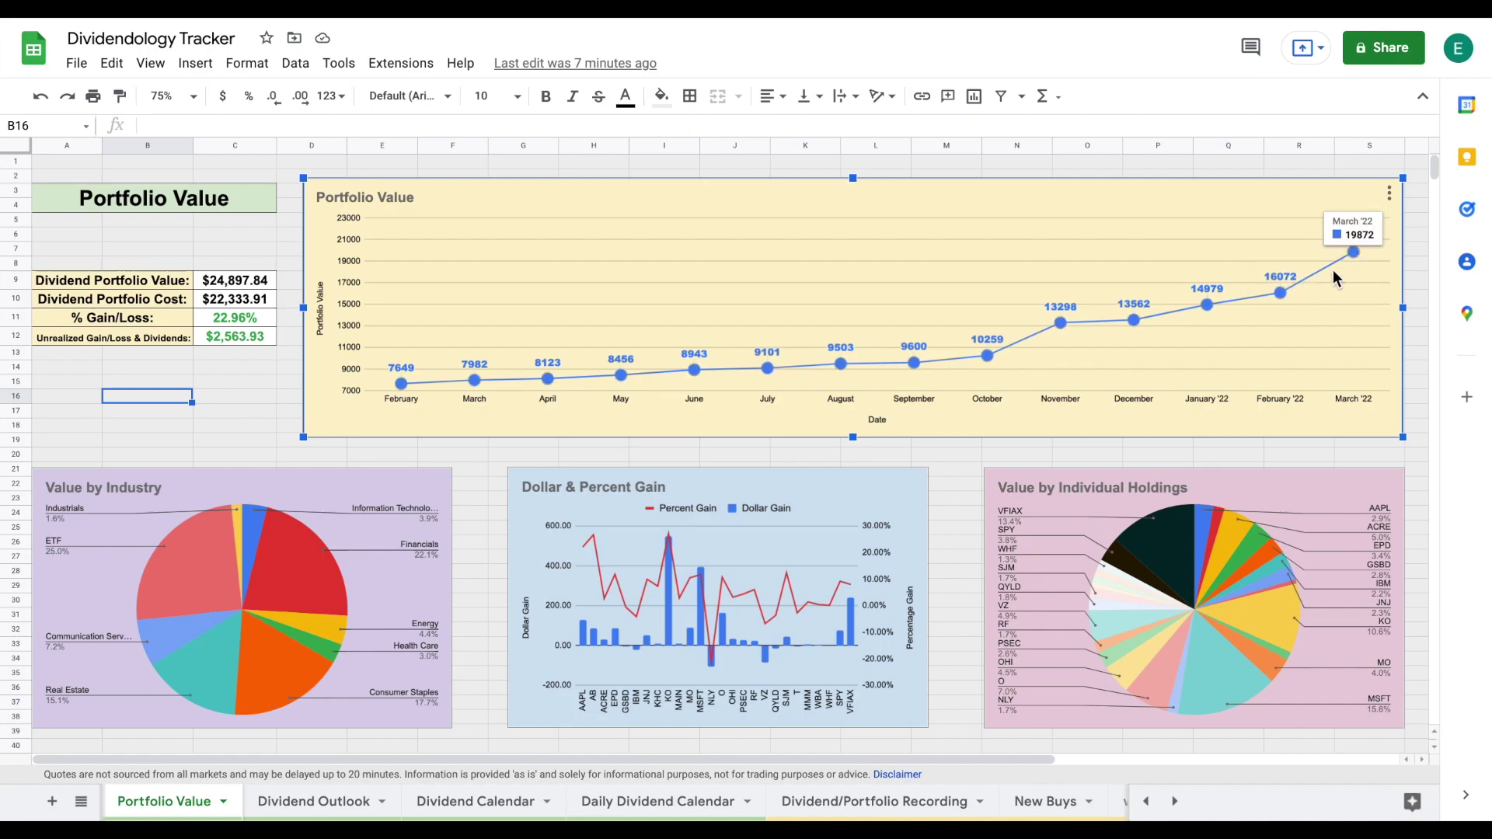
mouse_move(1286, 295)
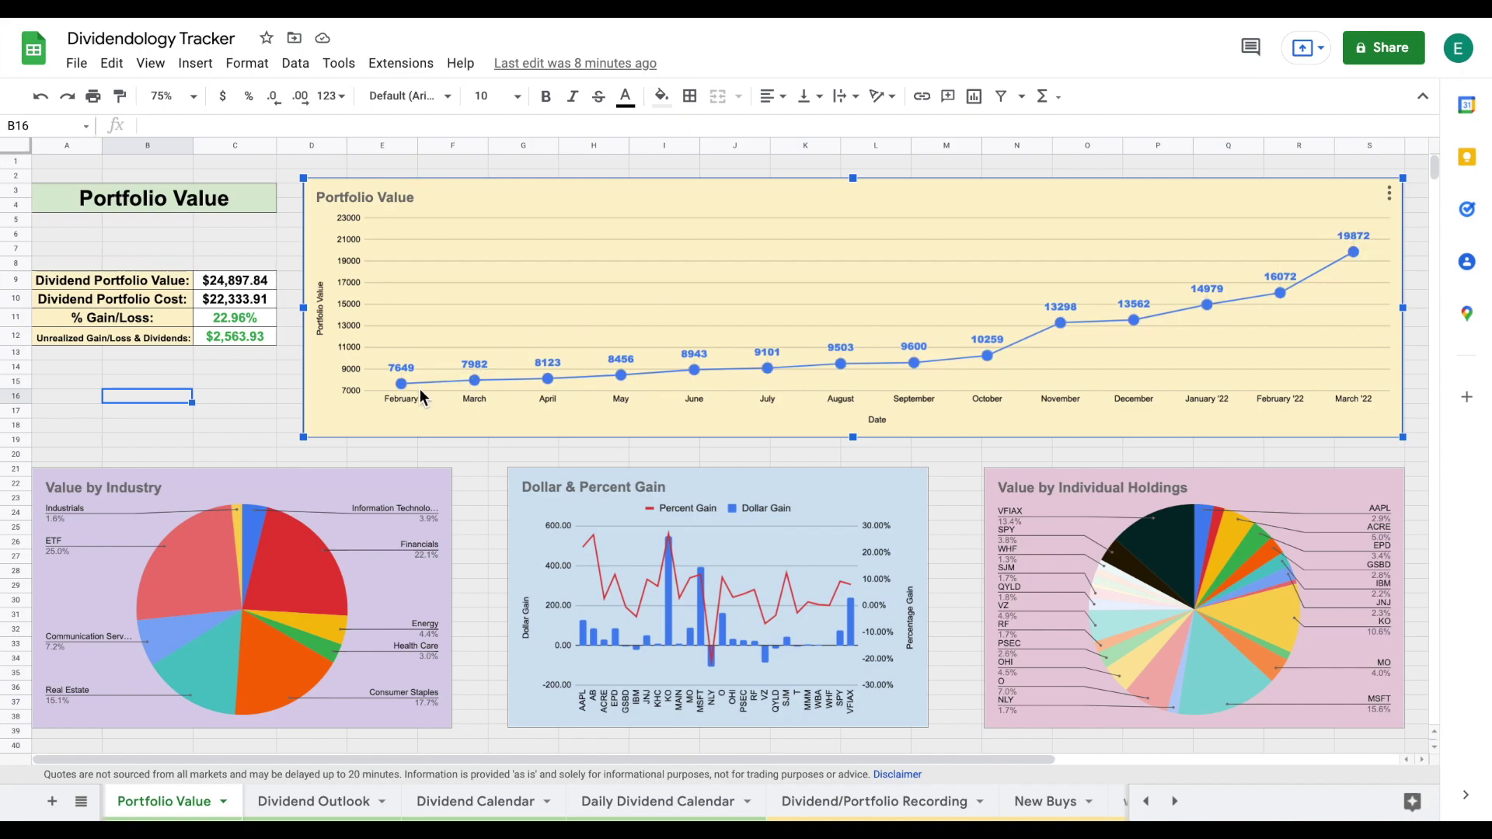
mouse_move(401, 385)
left_click_drag(165, 280, 222, 285)
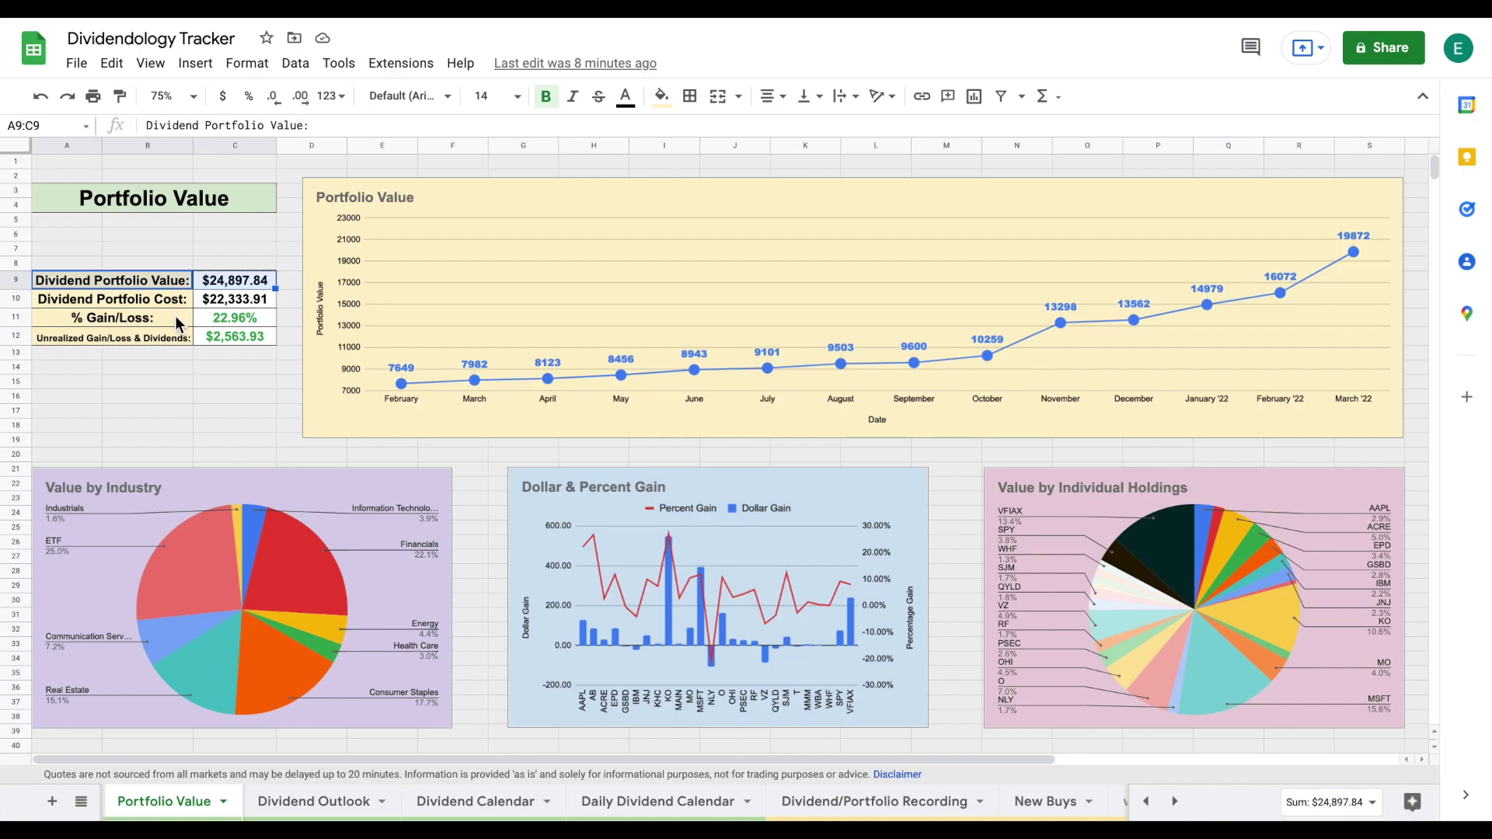
left_click_drag(171, 316, 246, 319)
left_click(264, 318)
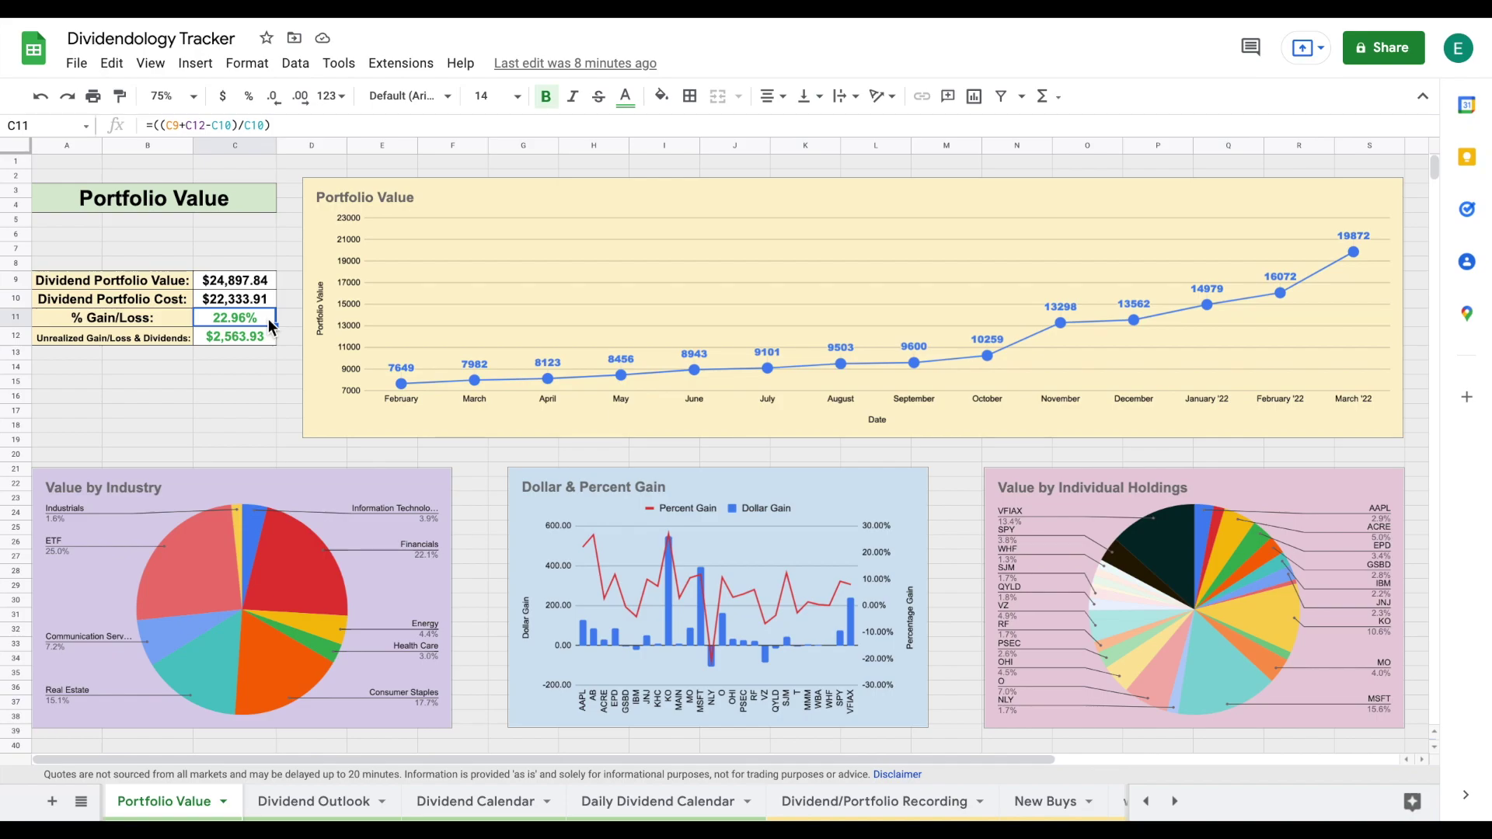
left_click_drag(169, 334, 236, 337)
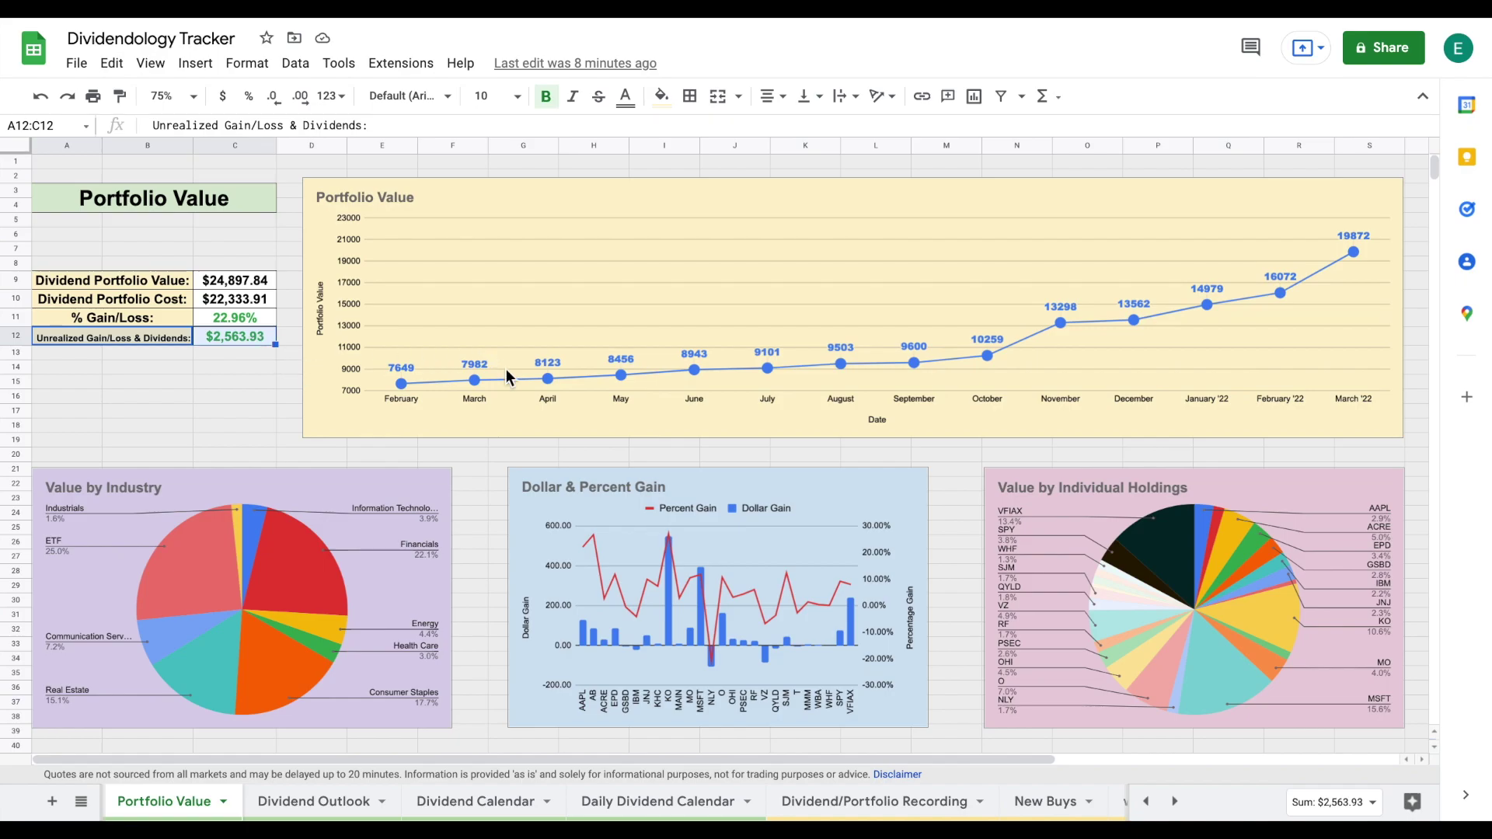
left_click(410, 487)
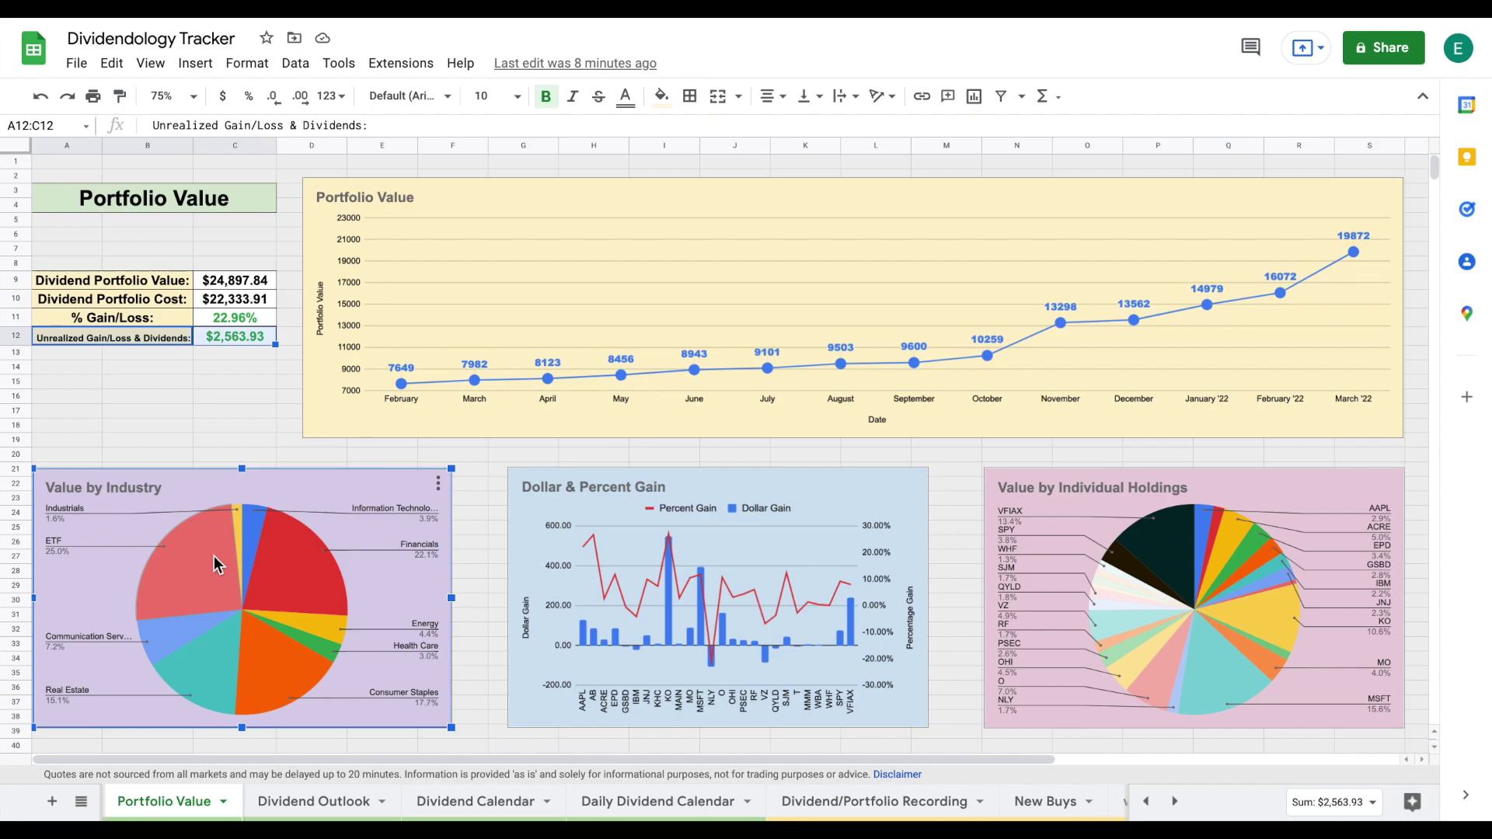
mouse_move(175, 570)
mouse_move(213, 673)
left_click(850, 500)
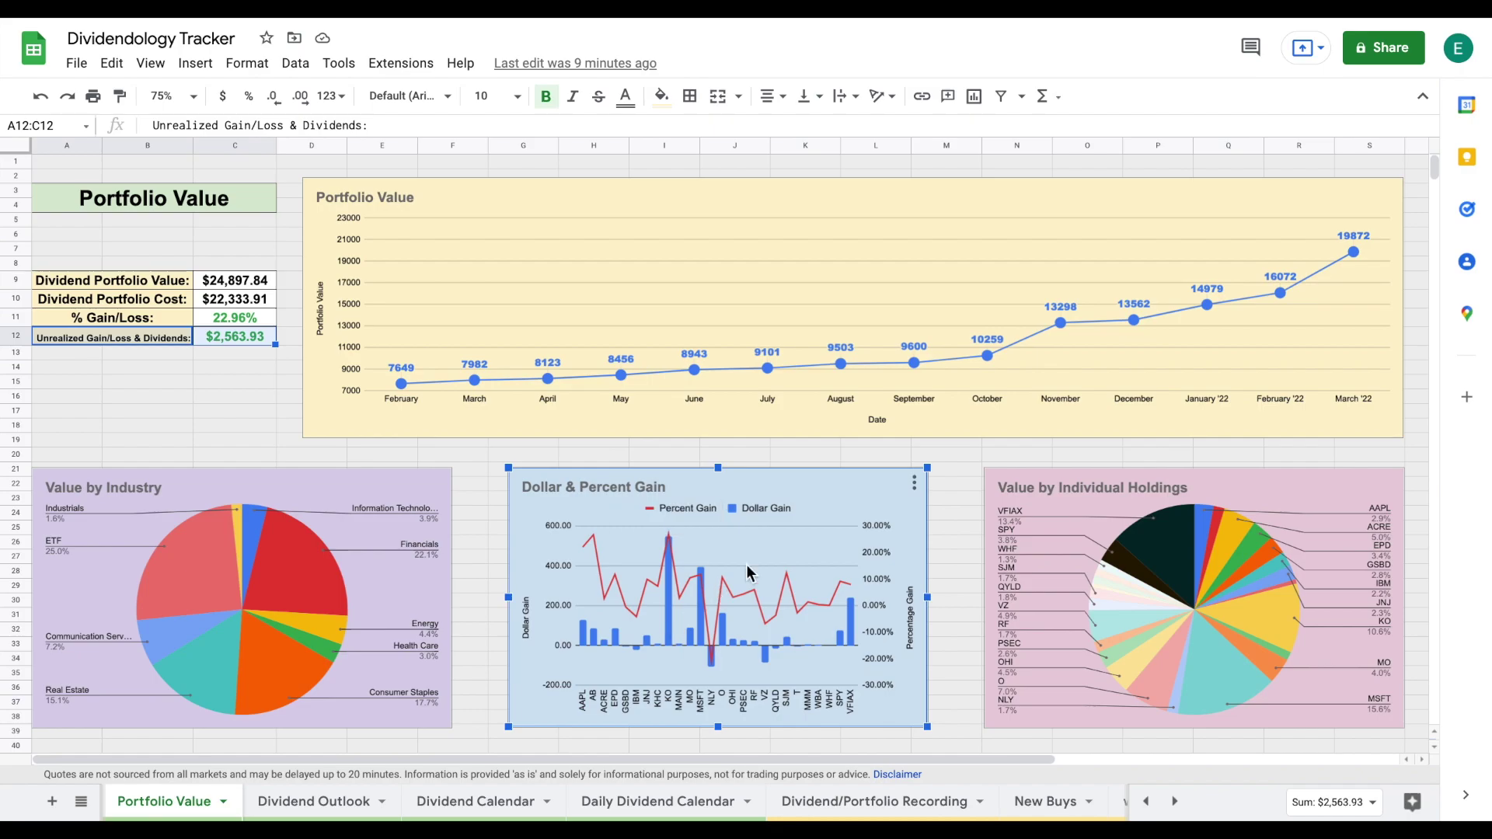
mouse_move(668, 637)
mouse_move(701, 612)
left_click(1304, 485)
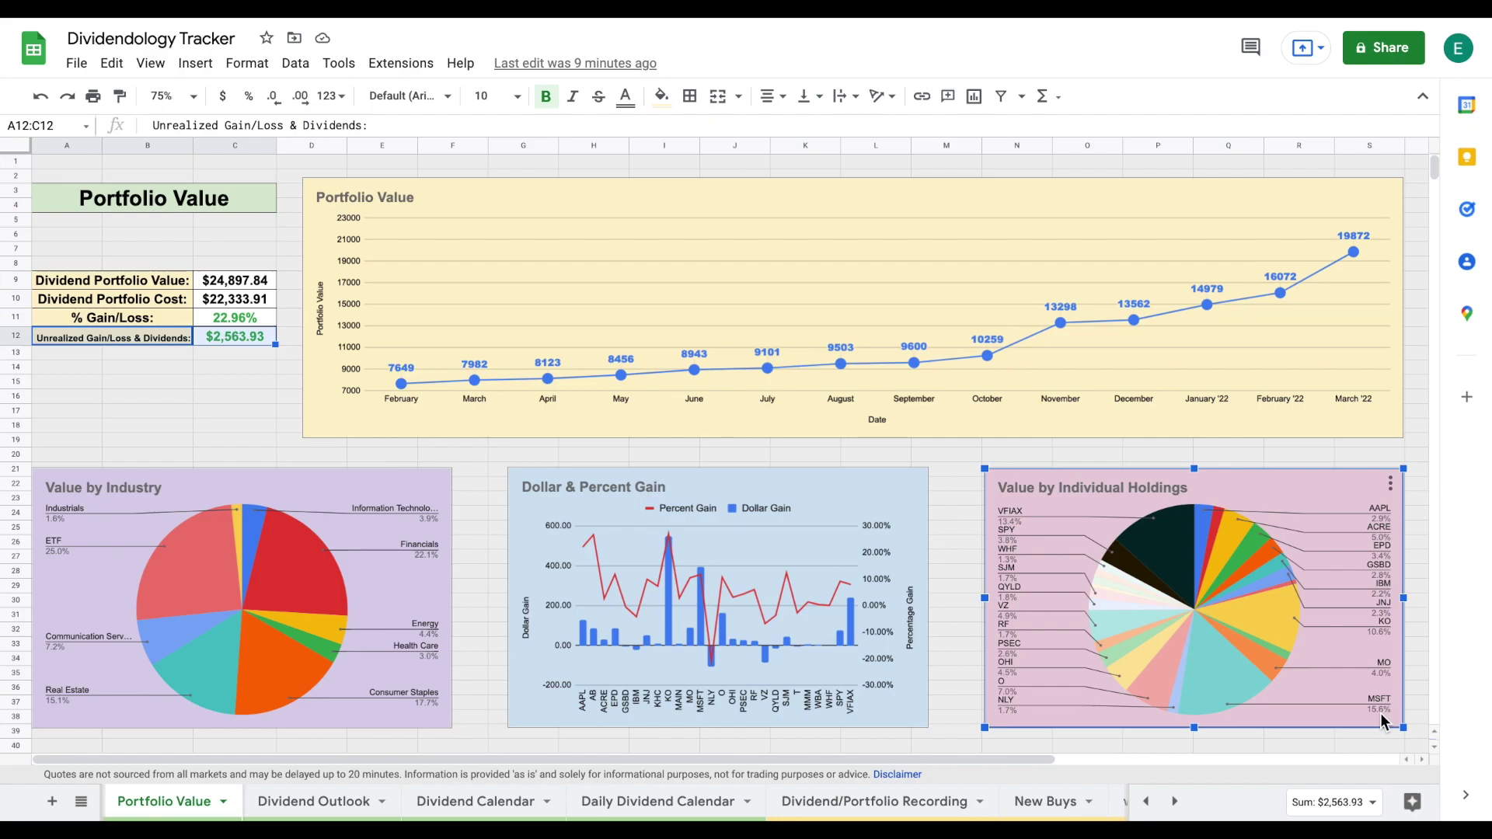
mouse_move(1160, 517)
left_click(1047, 802)
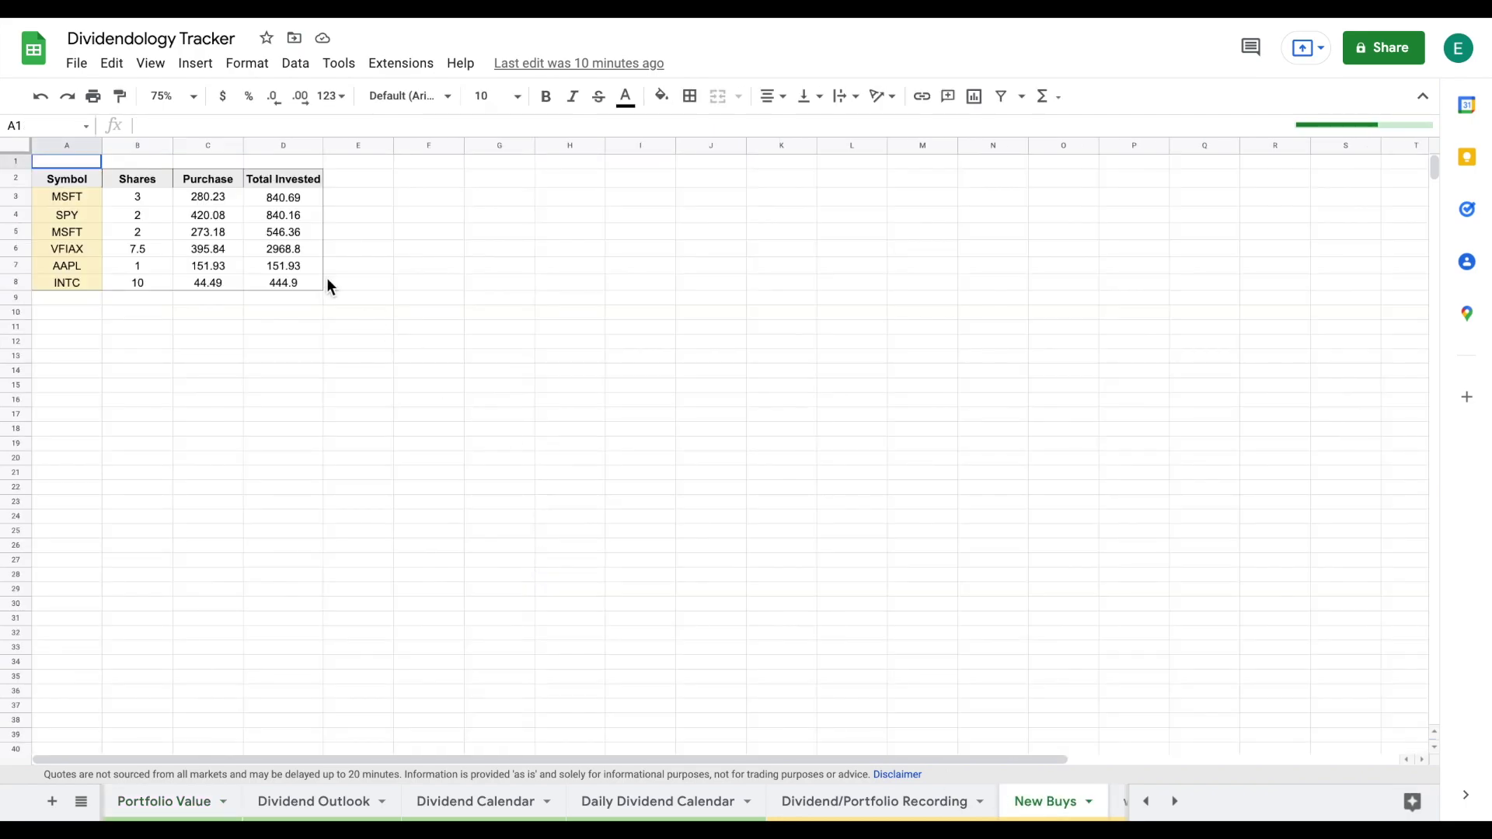
left_click(192, 98)
left_click(172, 220)
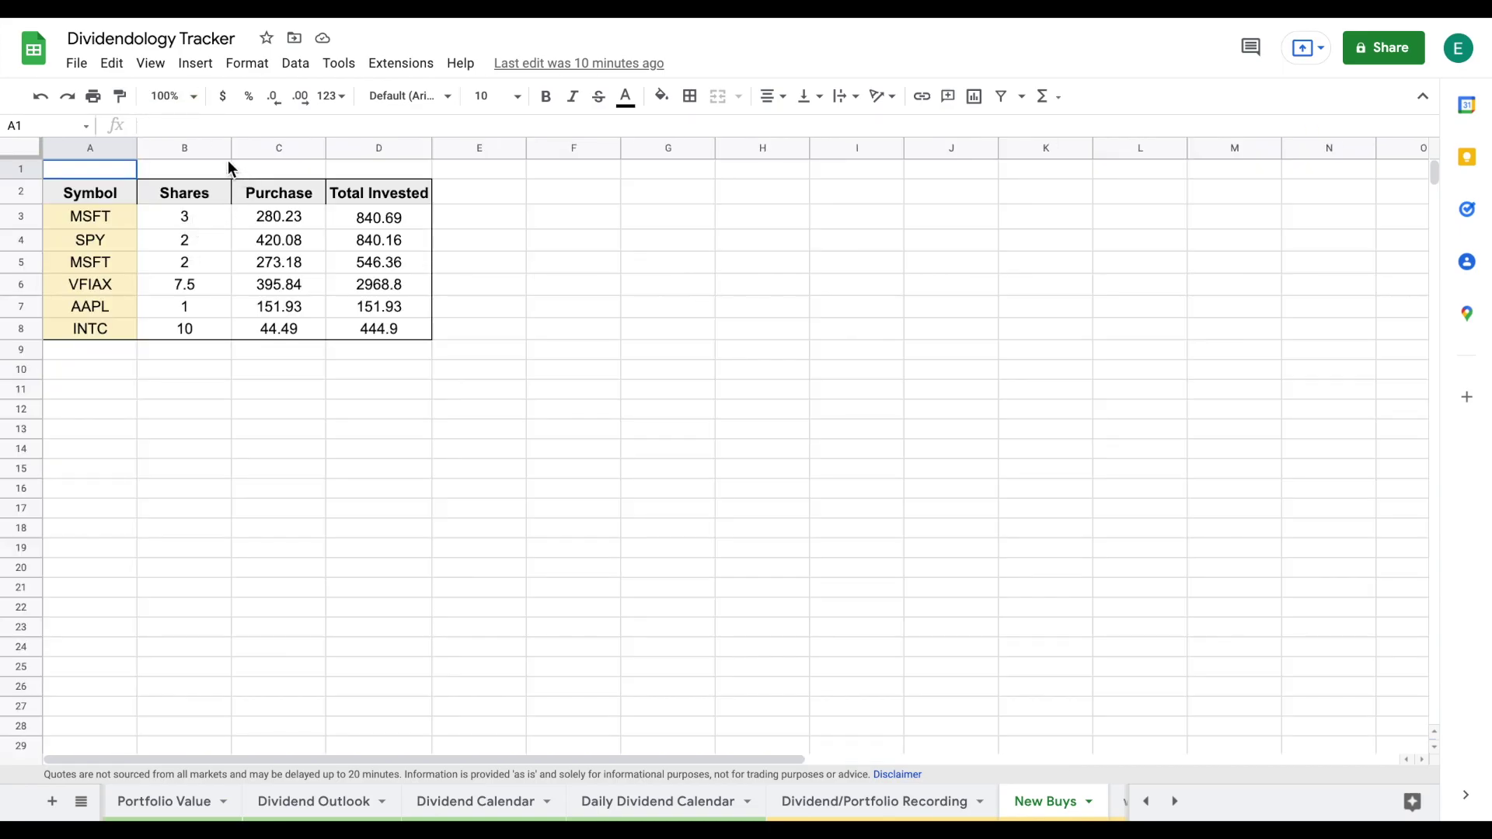
left_click(191, 97)
left_click(185, 245)
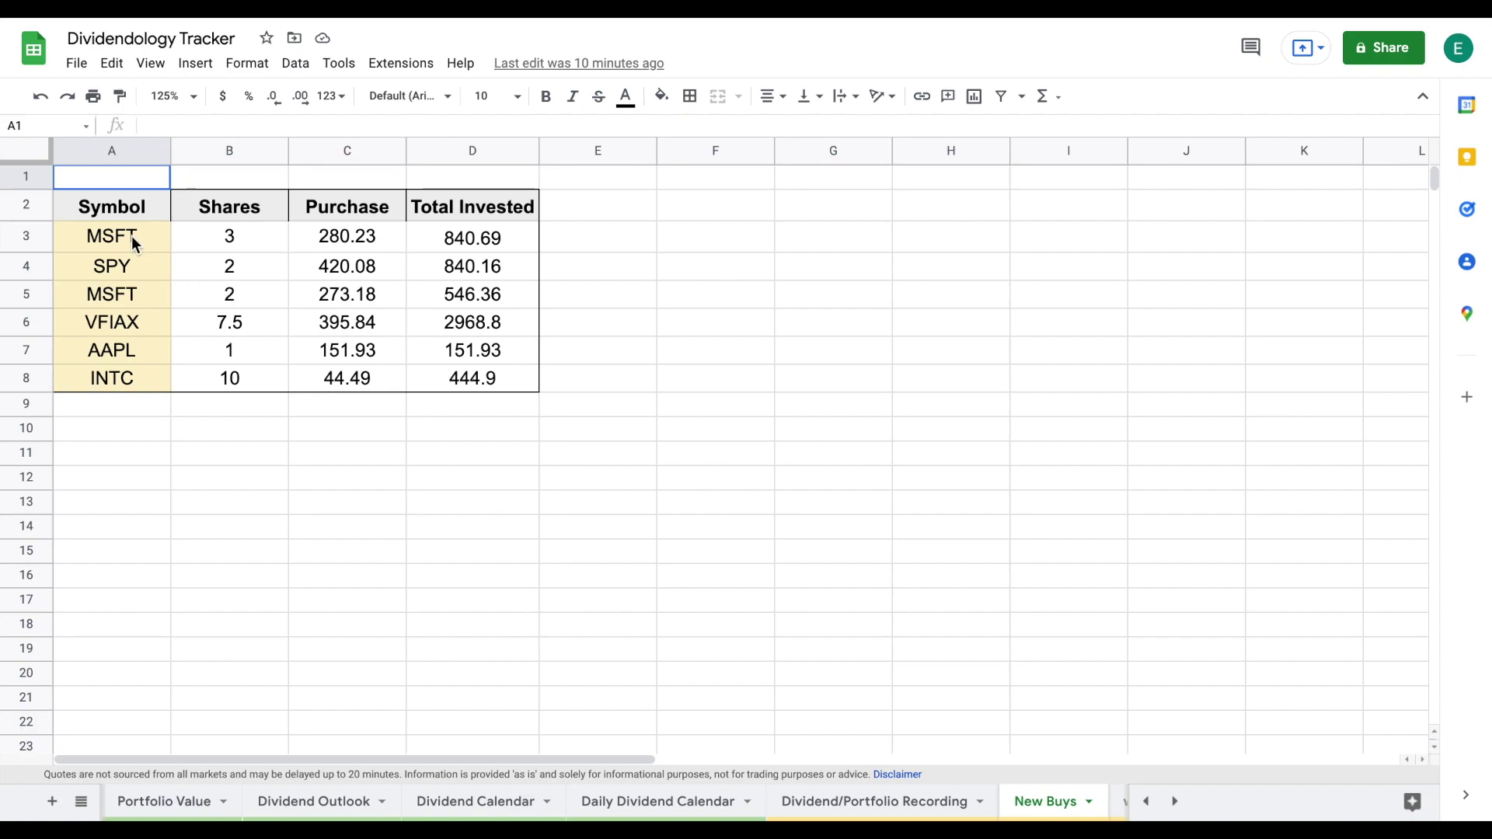
left_click_drag(132, 235, 212, 235)
left_click(266, 244)
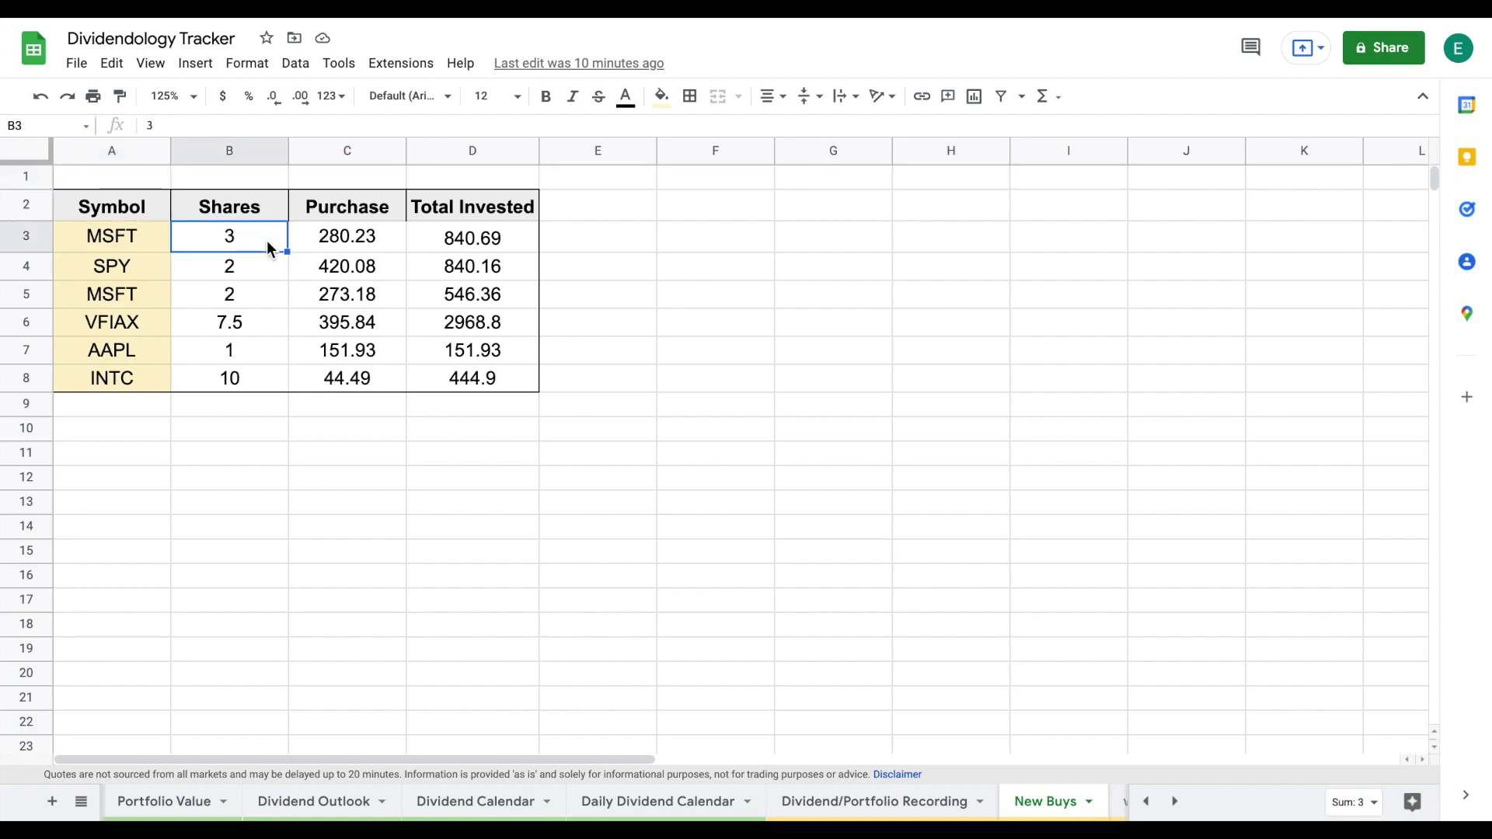
left_click(375, 240)
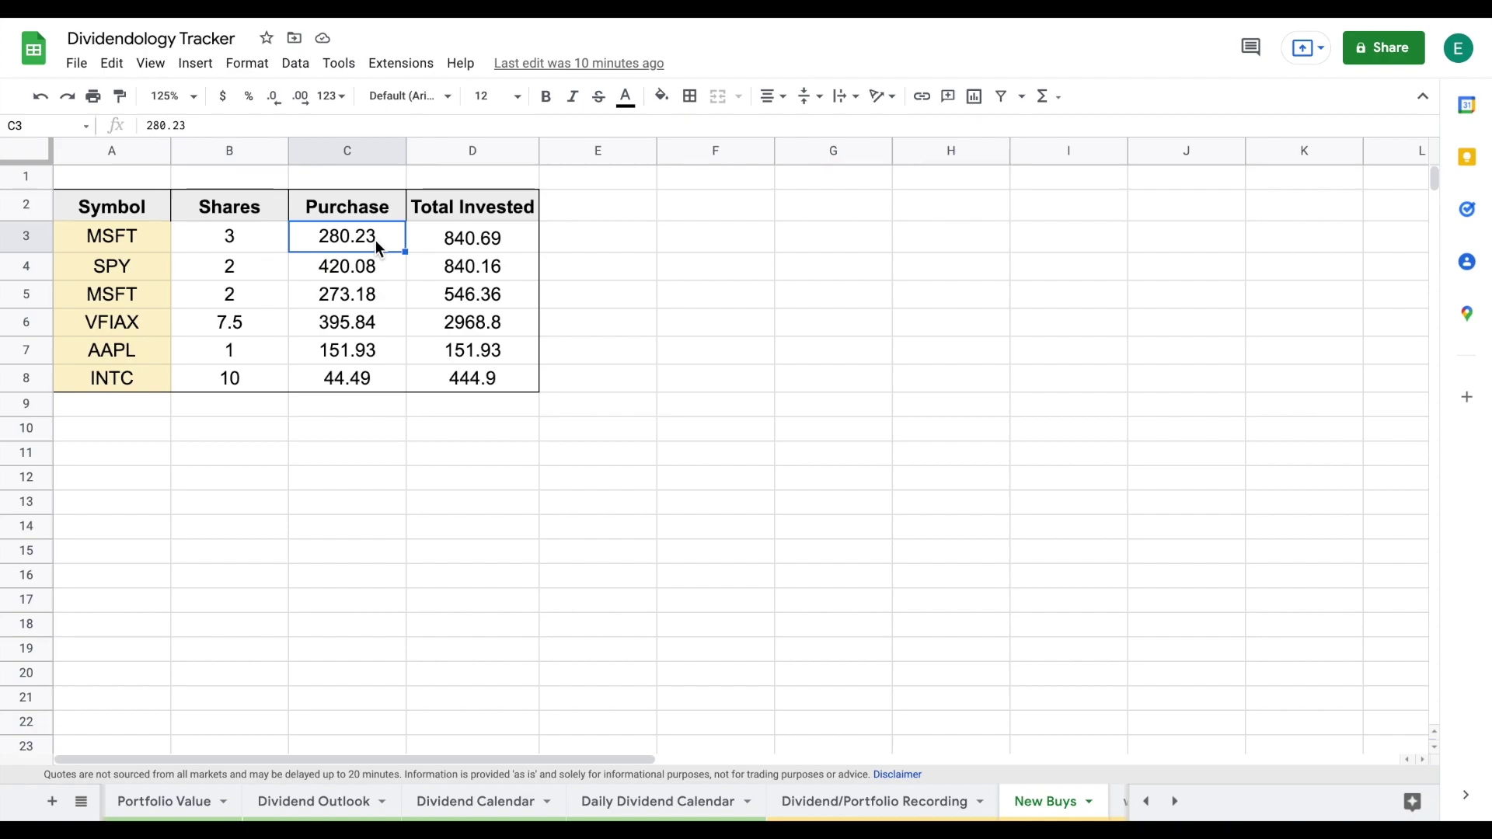
left_click(514, 247)
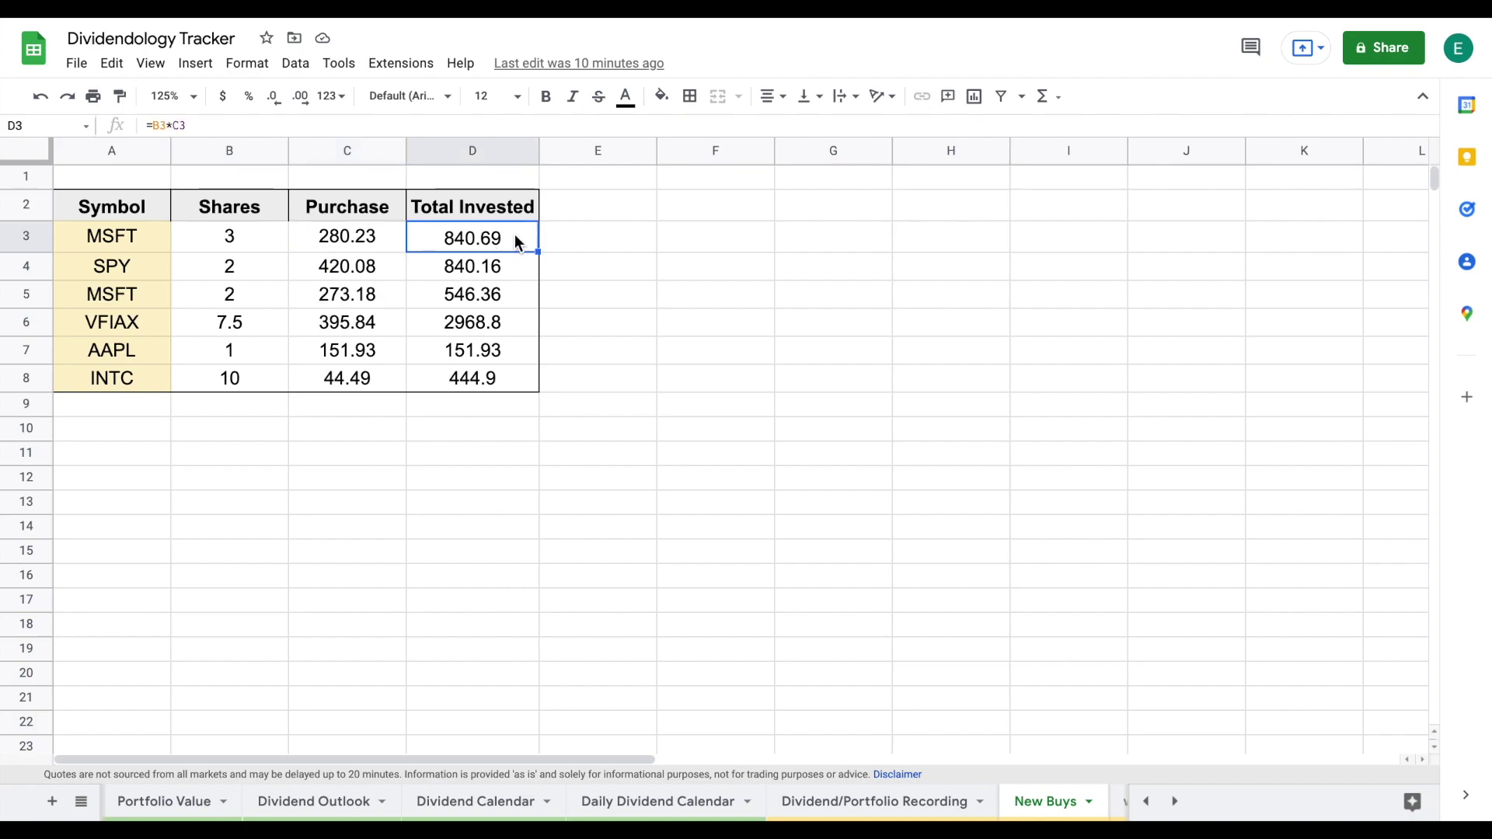
left_click(242, 264)
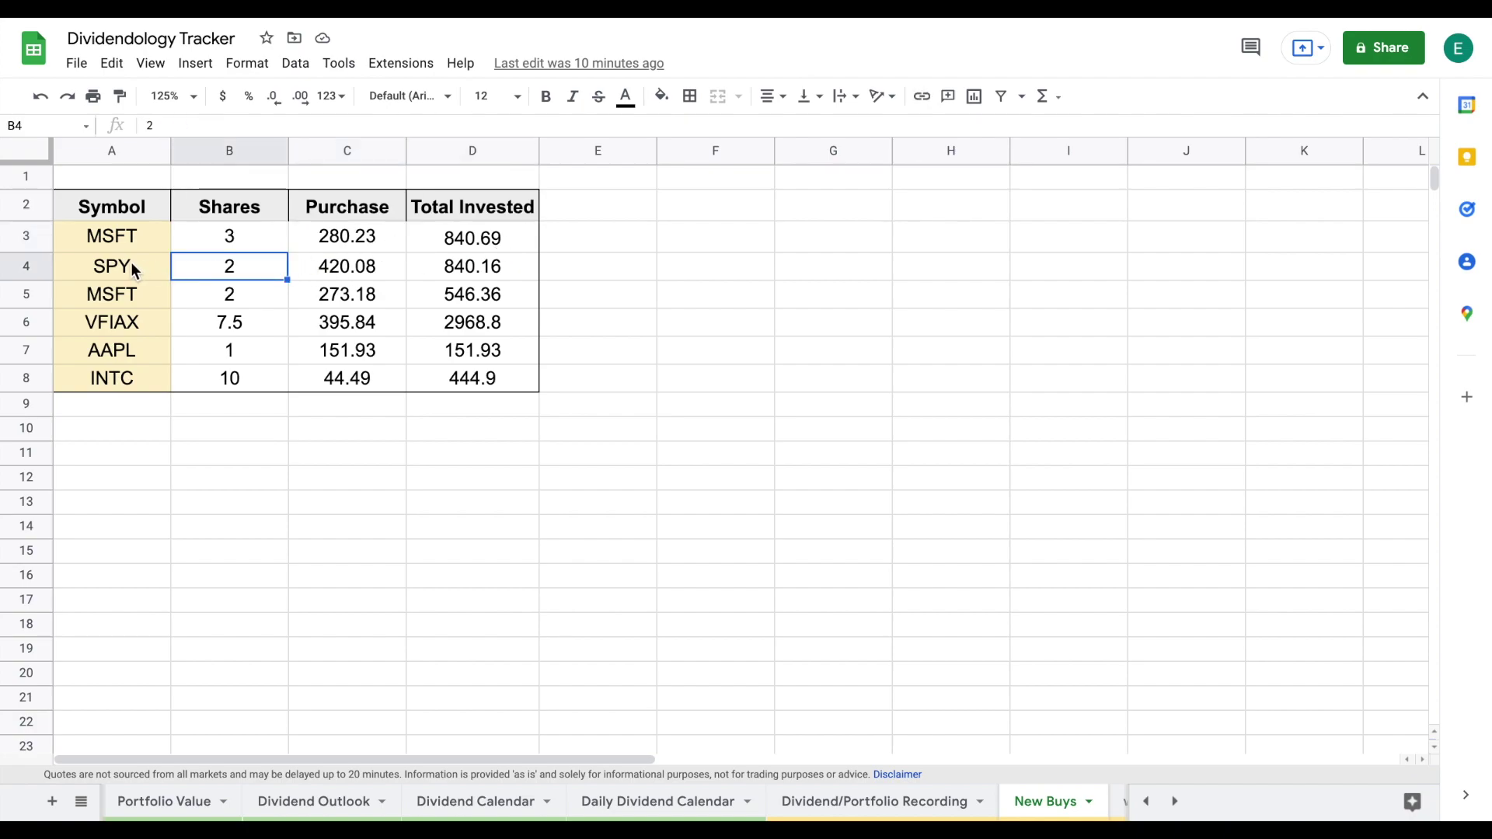
left_click(366, 270)
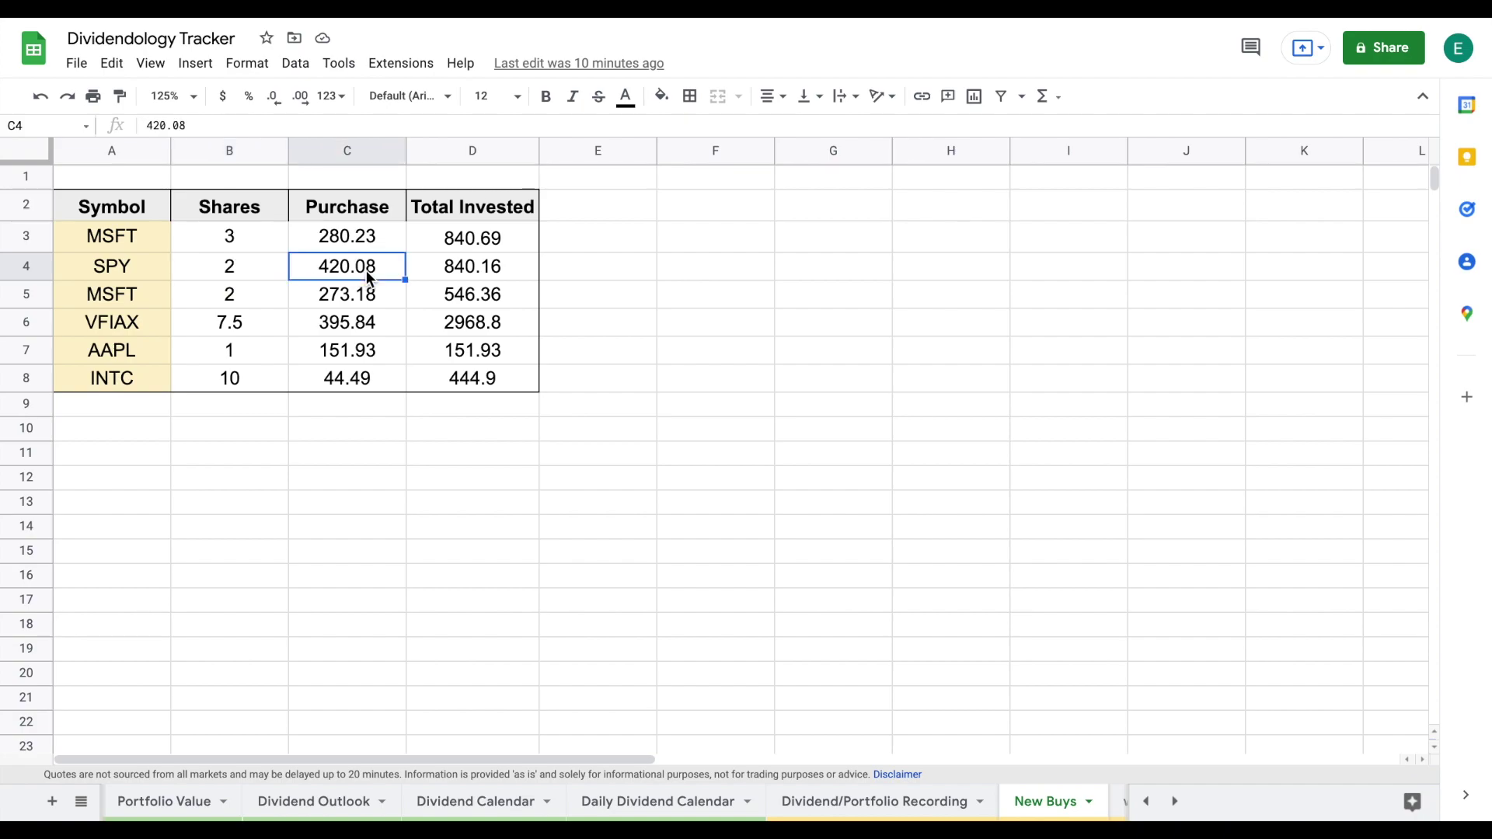
left_click(514, 268)
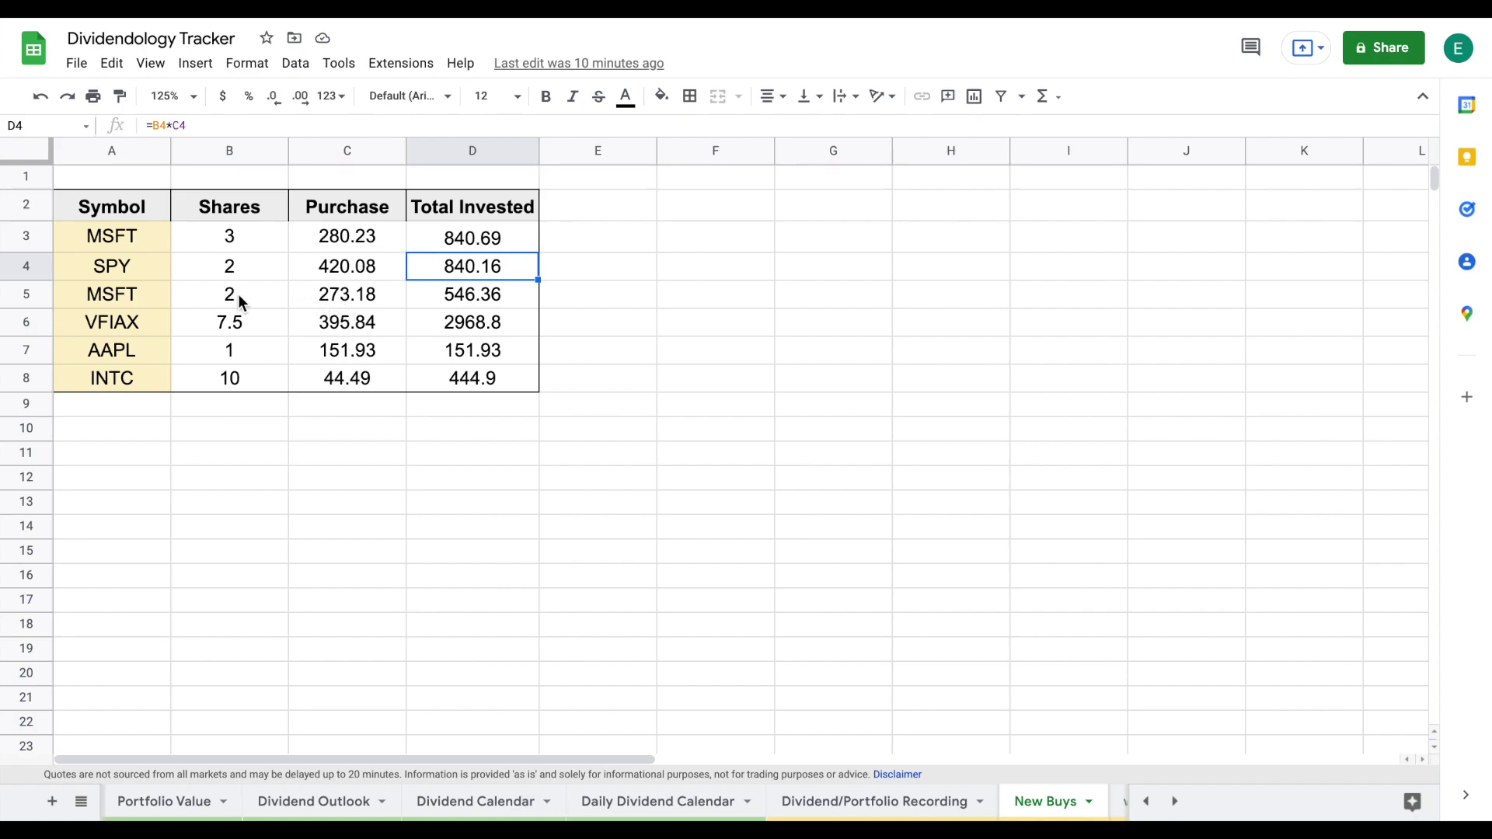
left_click(366, 301)
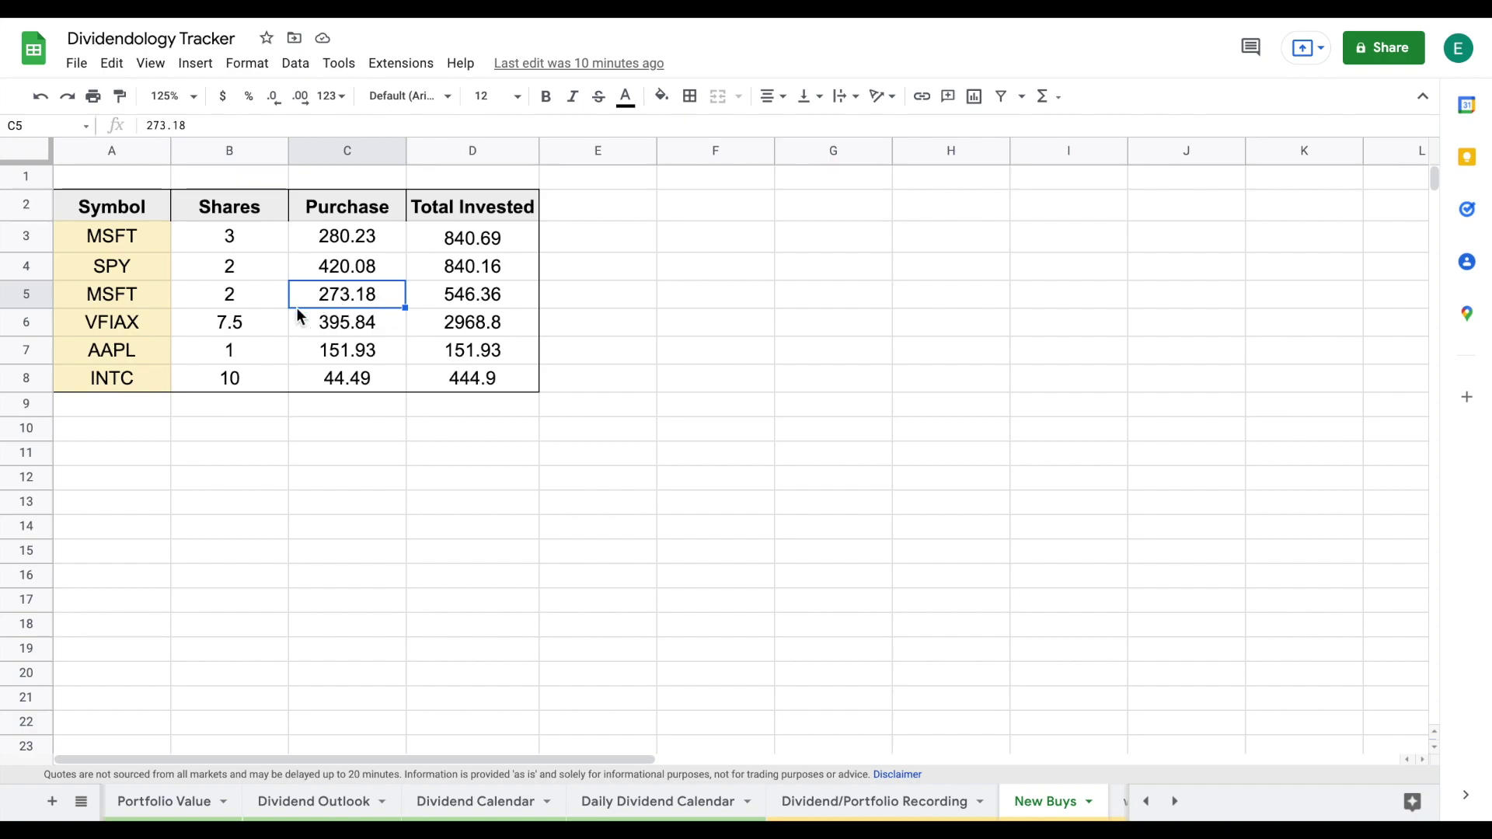
left_click(254, 299)
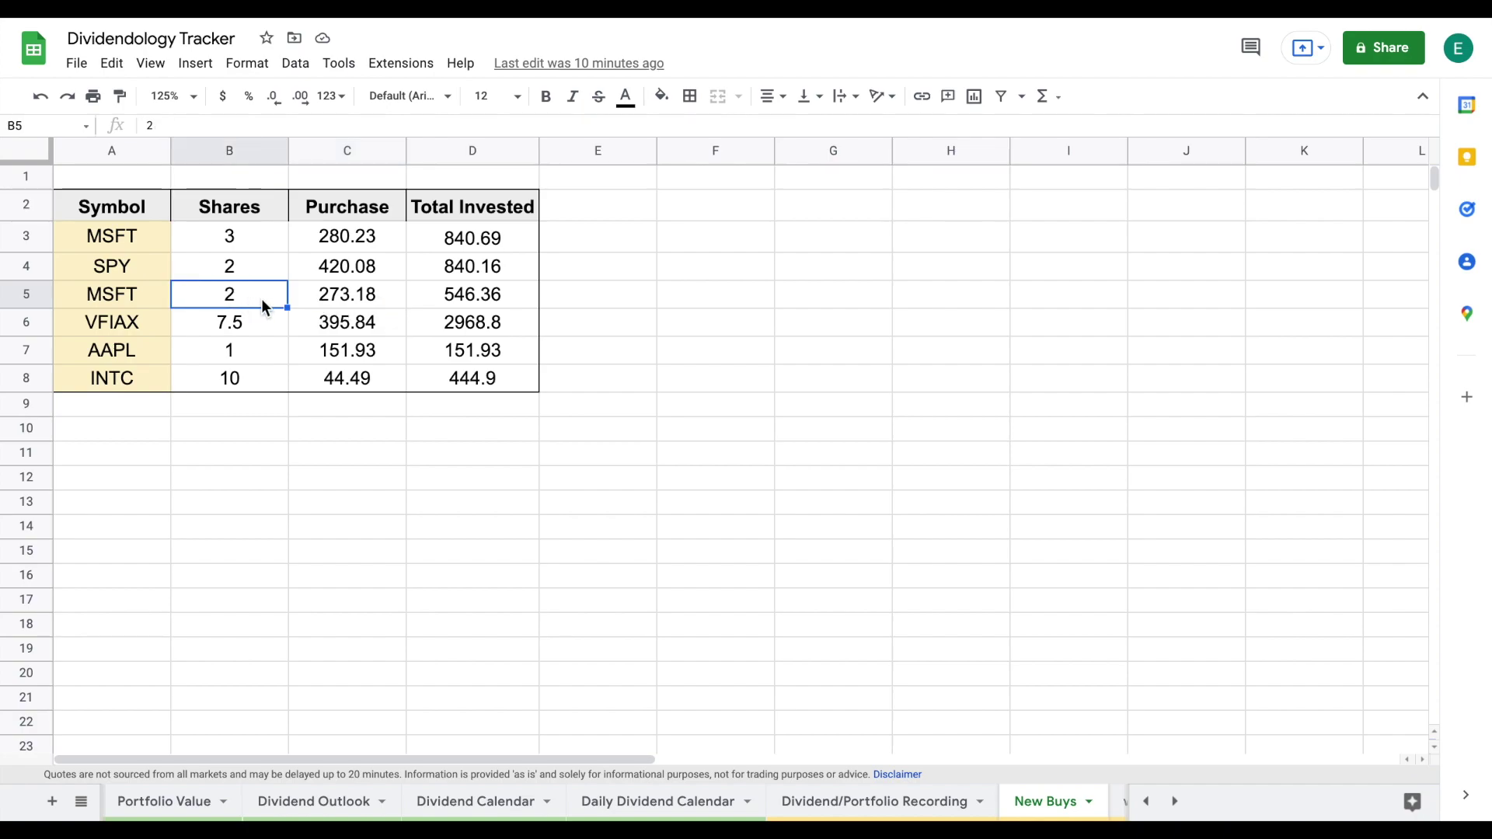
left_click(513, 303)
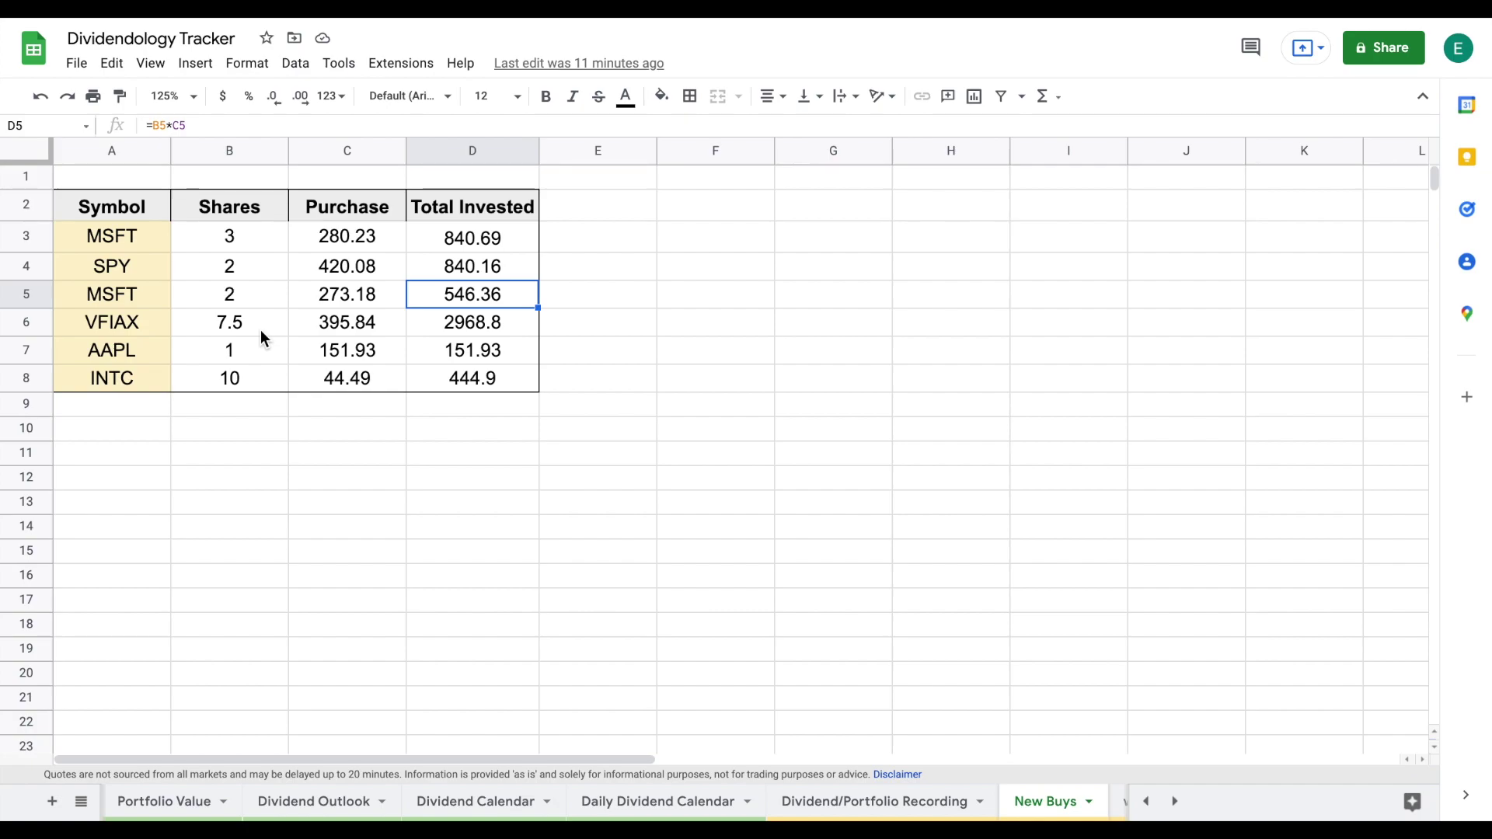
left_click(511, 327)
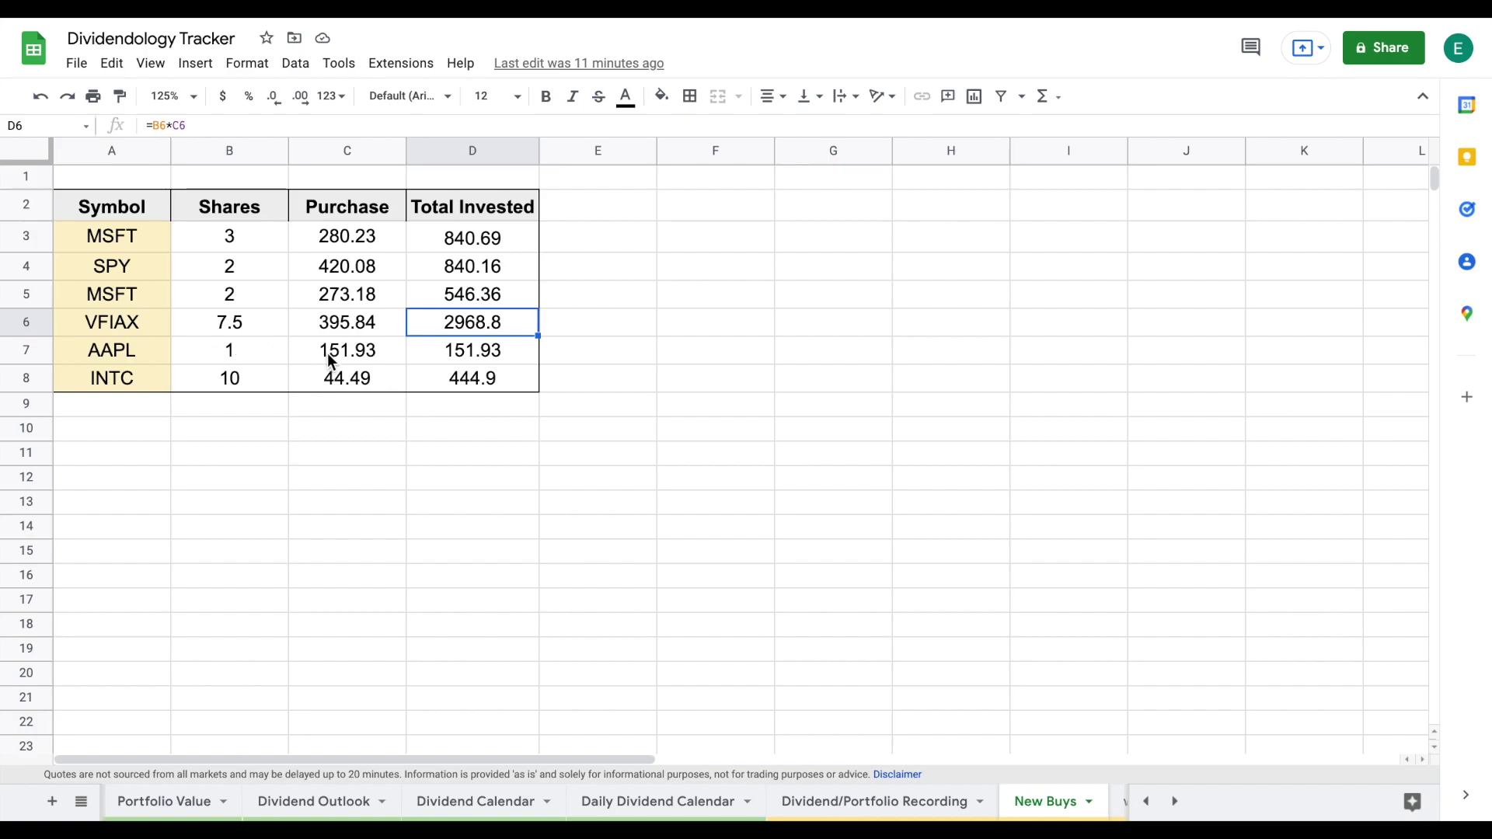
left_click(362, 356)
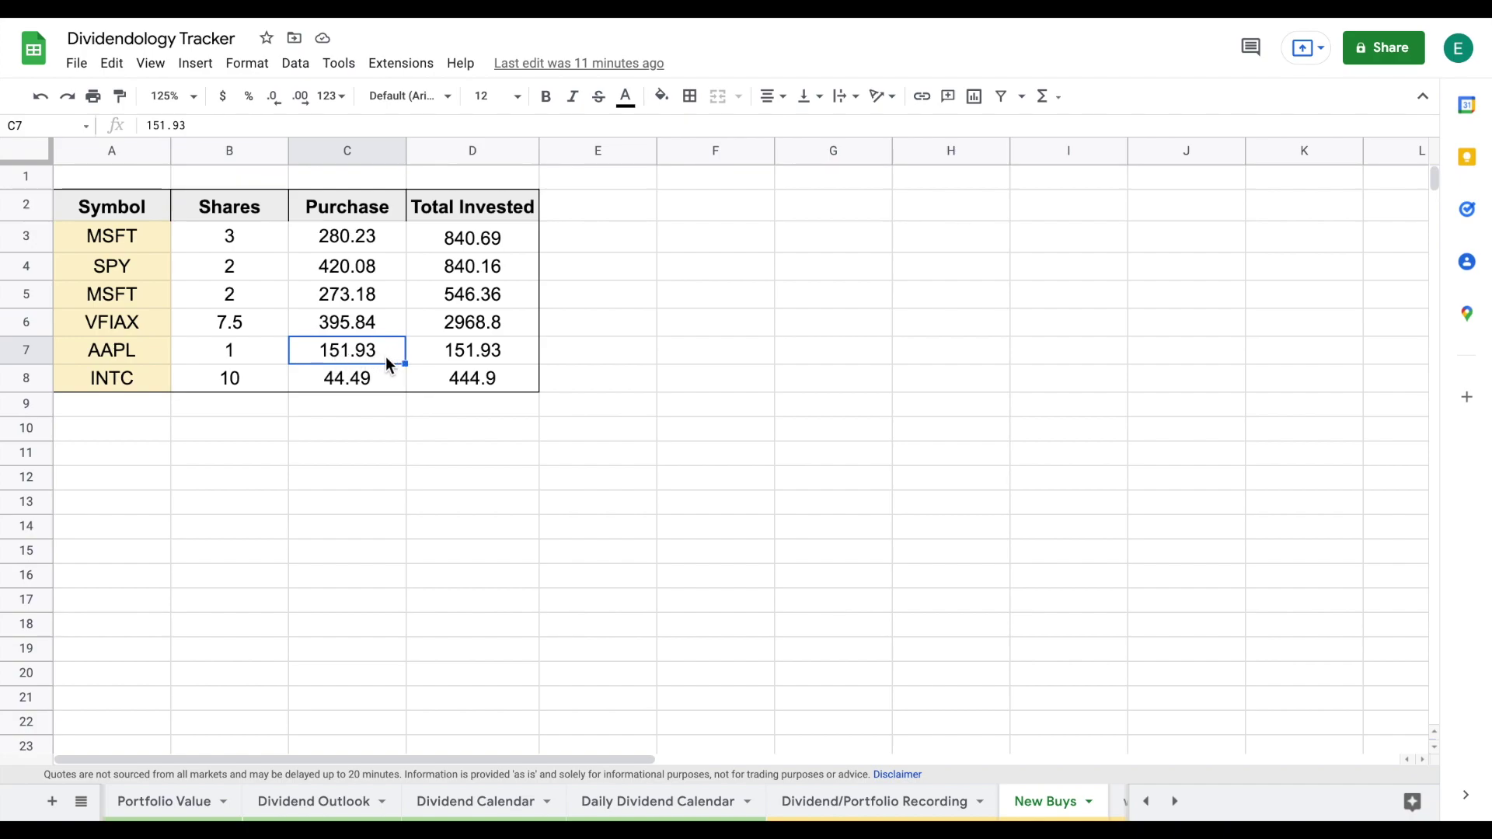
left_click(257, 352)
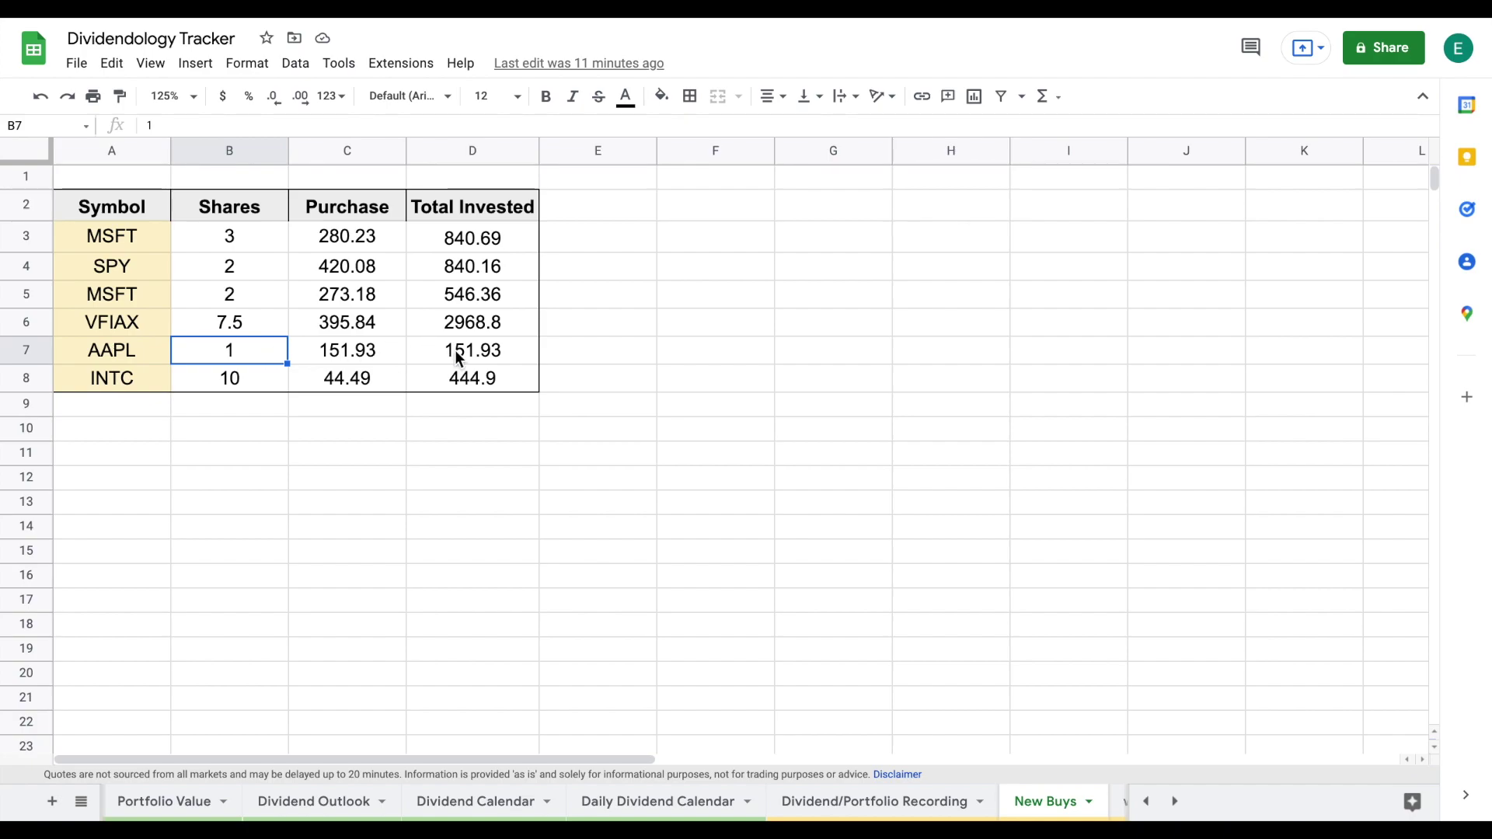
left_click(141, 384)
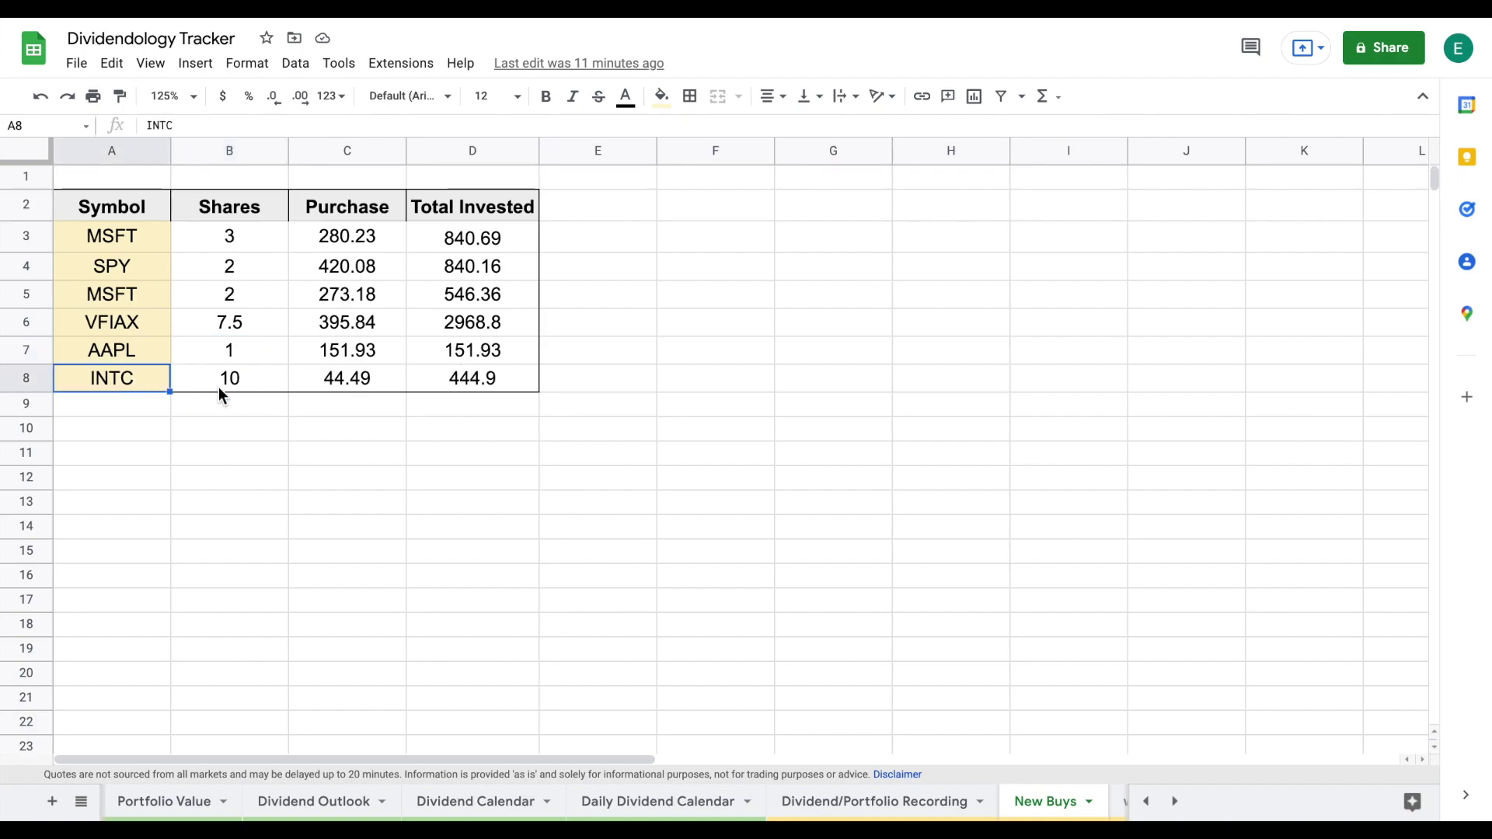
left_click(241, 384)
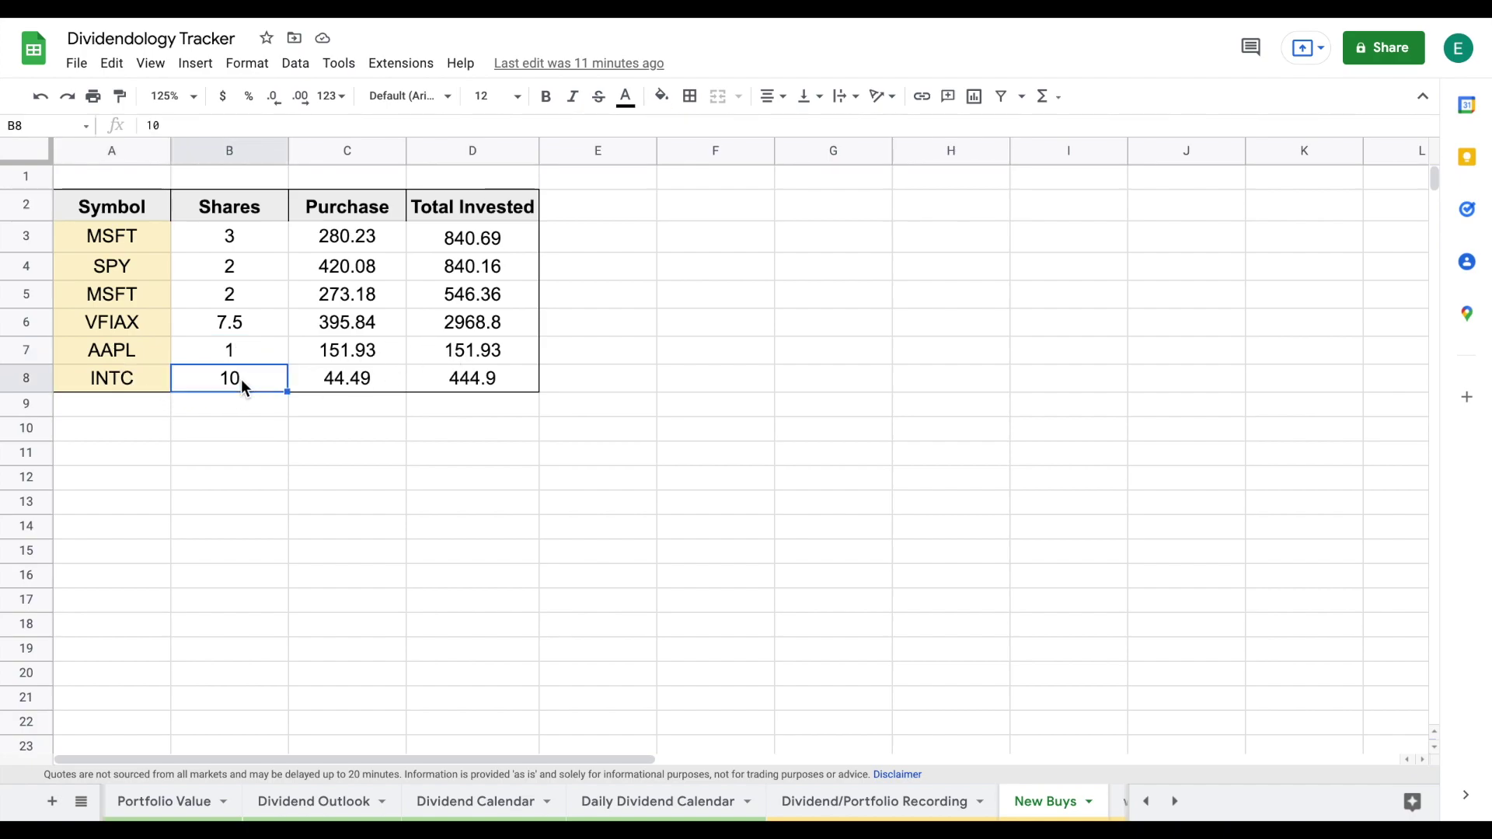
left_click(371, 386)
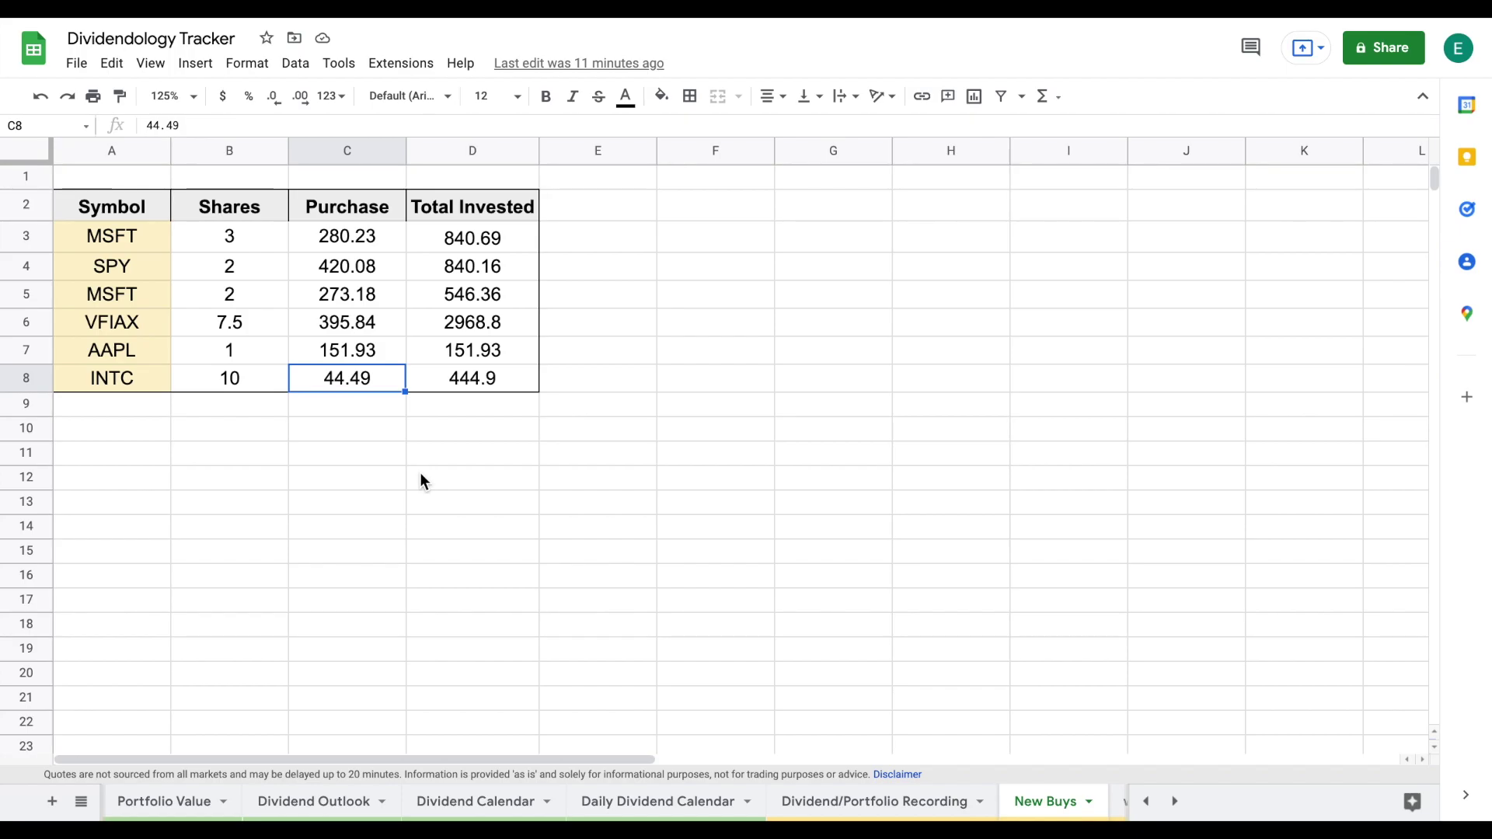
left_click(1150, 798)
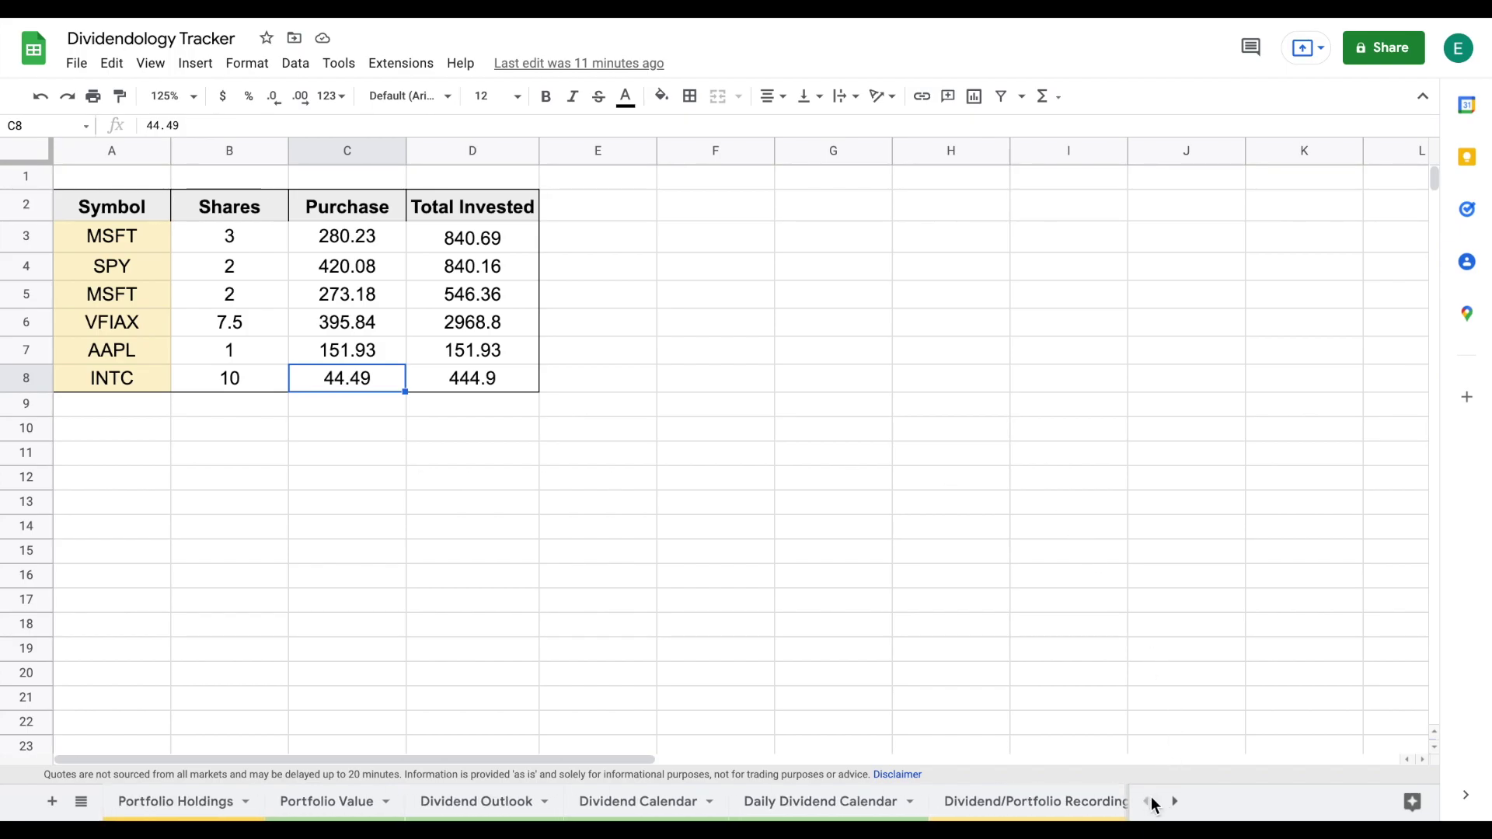
On Portfolio Holdings, check the MSFT and AAPL Growth formulas, then return to Dividend Outlook
left_click(191, 806)
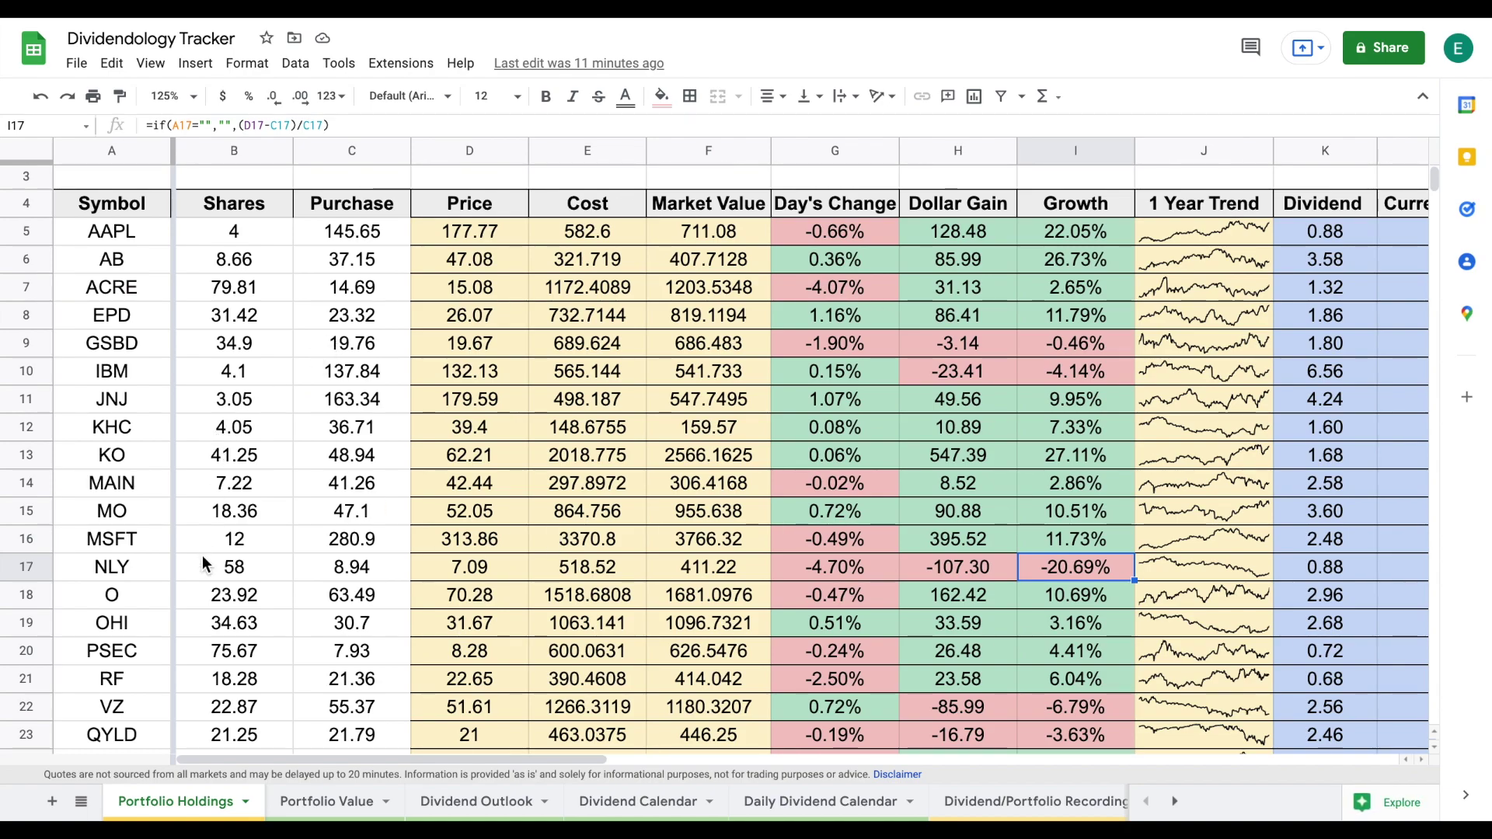
left_click(1111, 546)
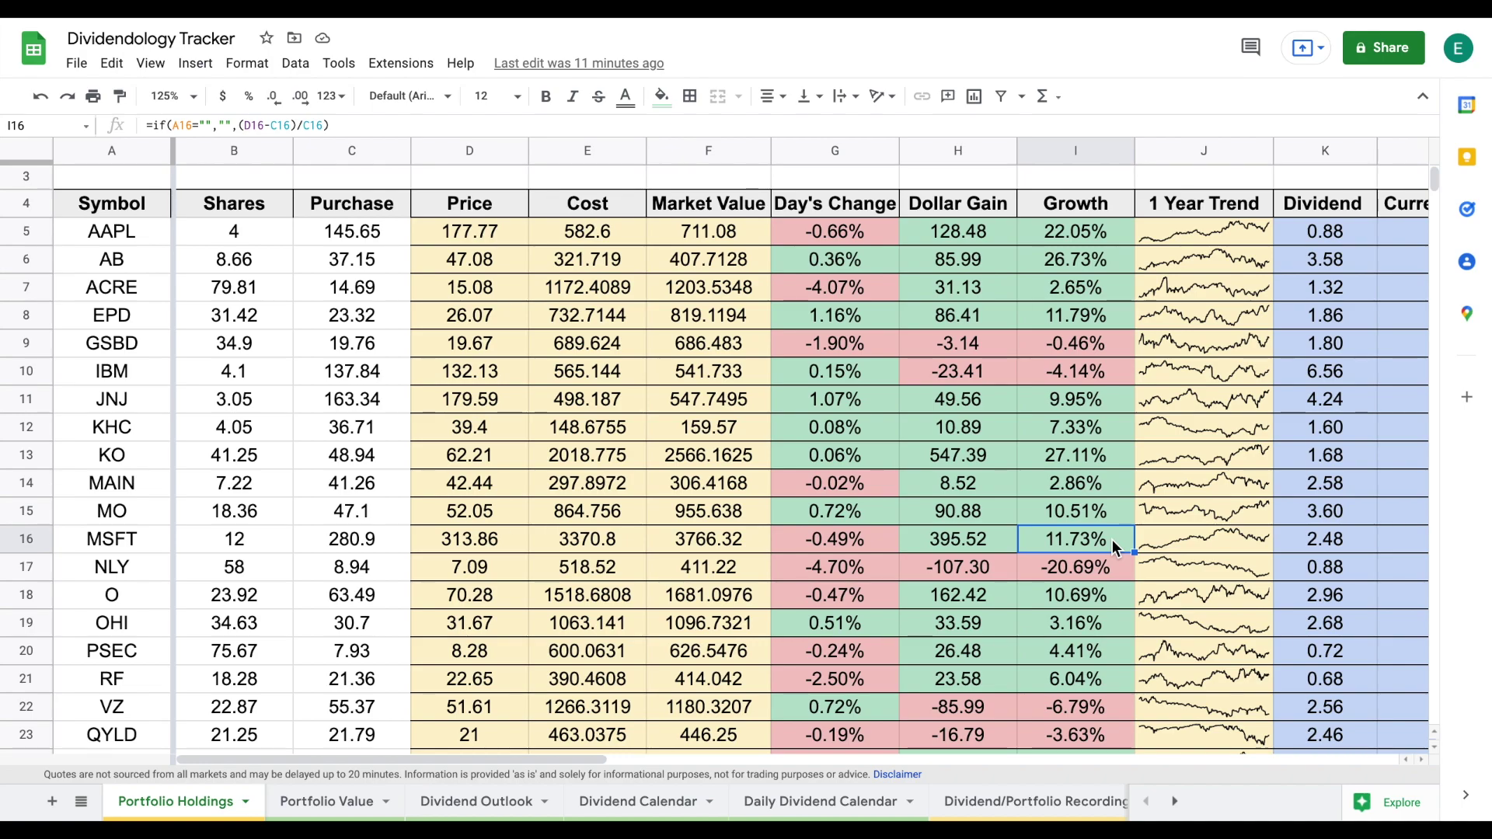
left_click(1104, 231)
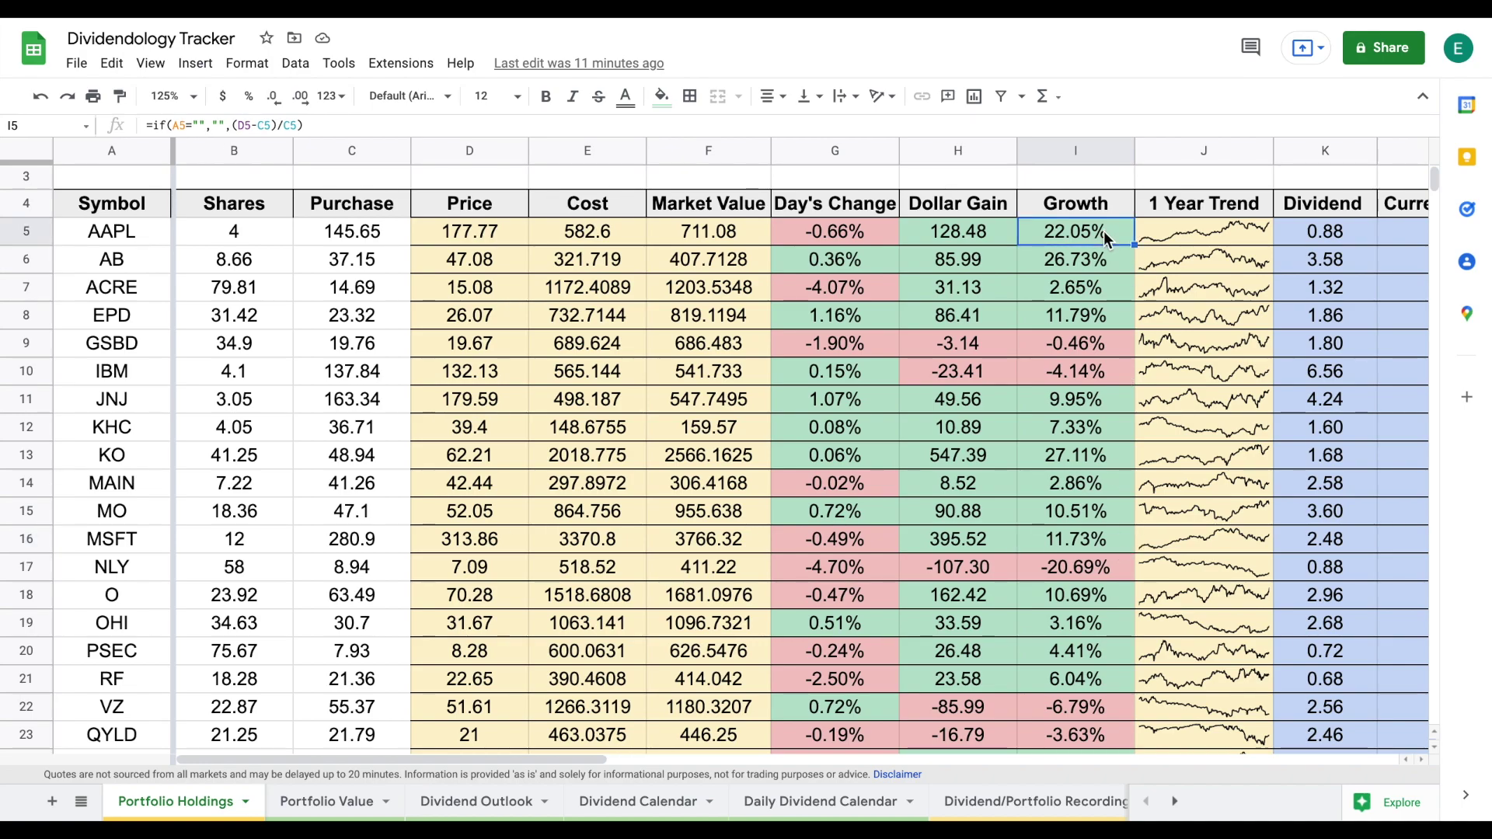
left_click(466, 805)
Zoom the Dividend Outlook sheet to 75% and click cell A16 to clear the selection
left_click(191, 101)
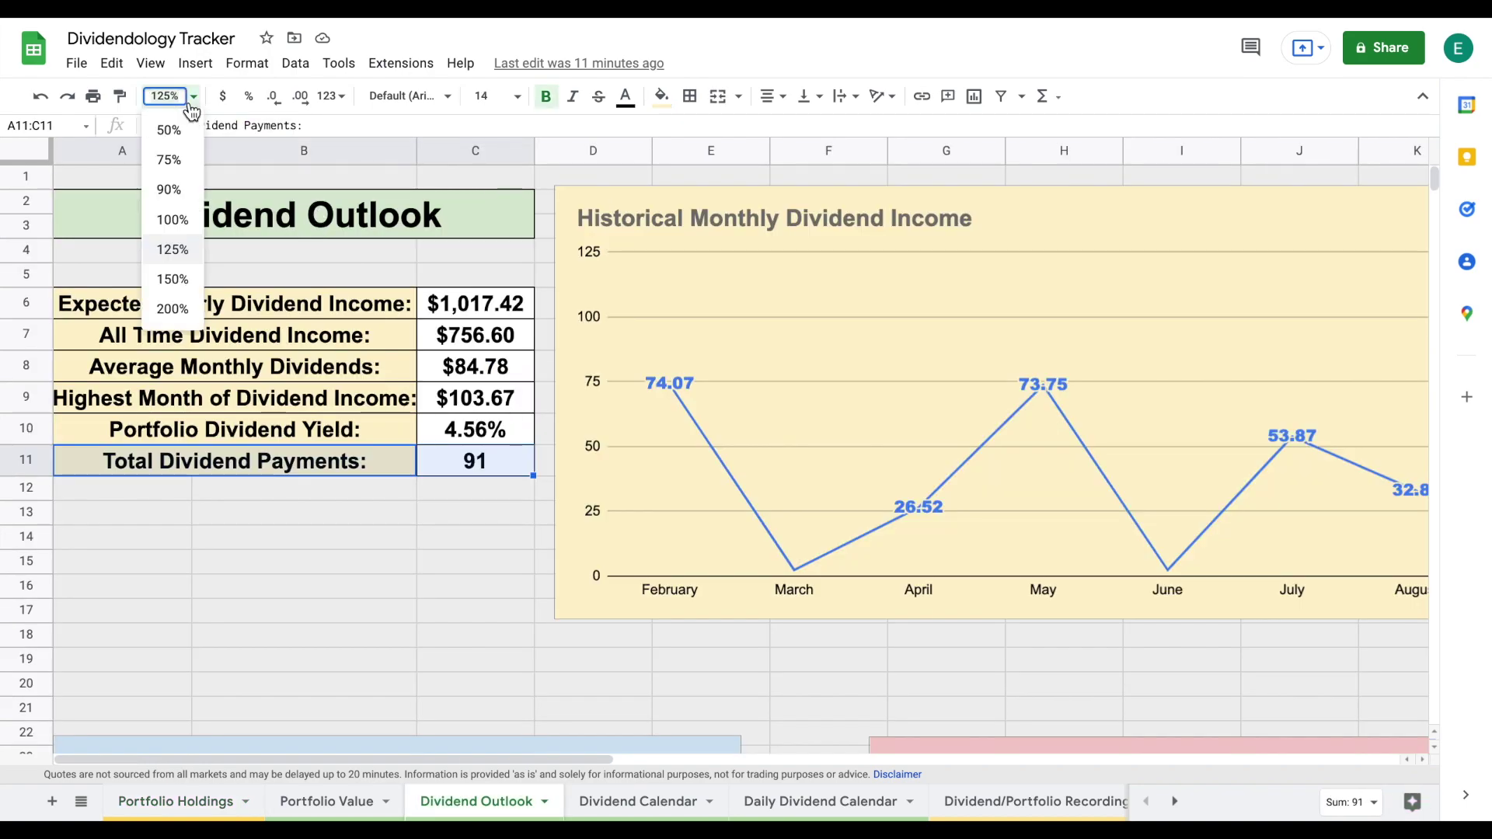
left_click(168, 160)
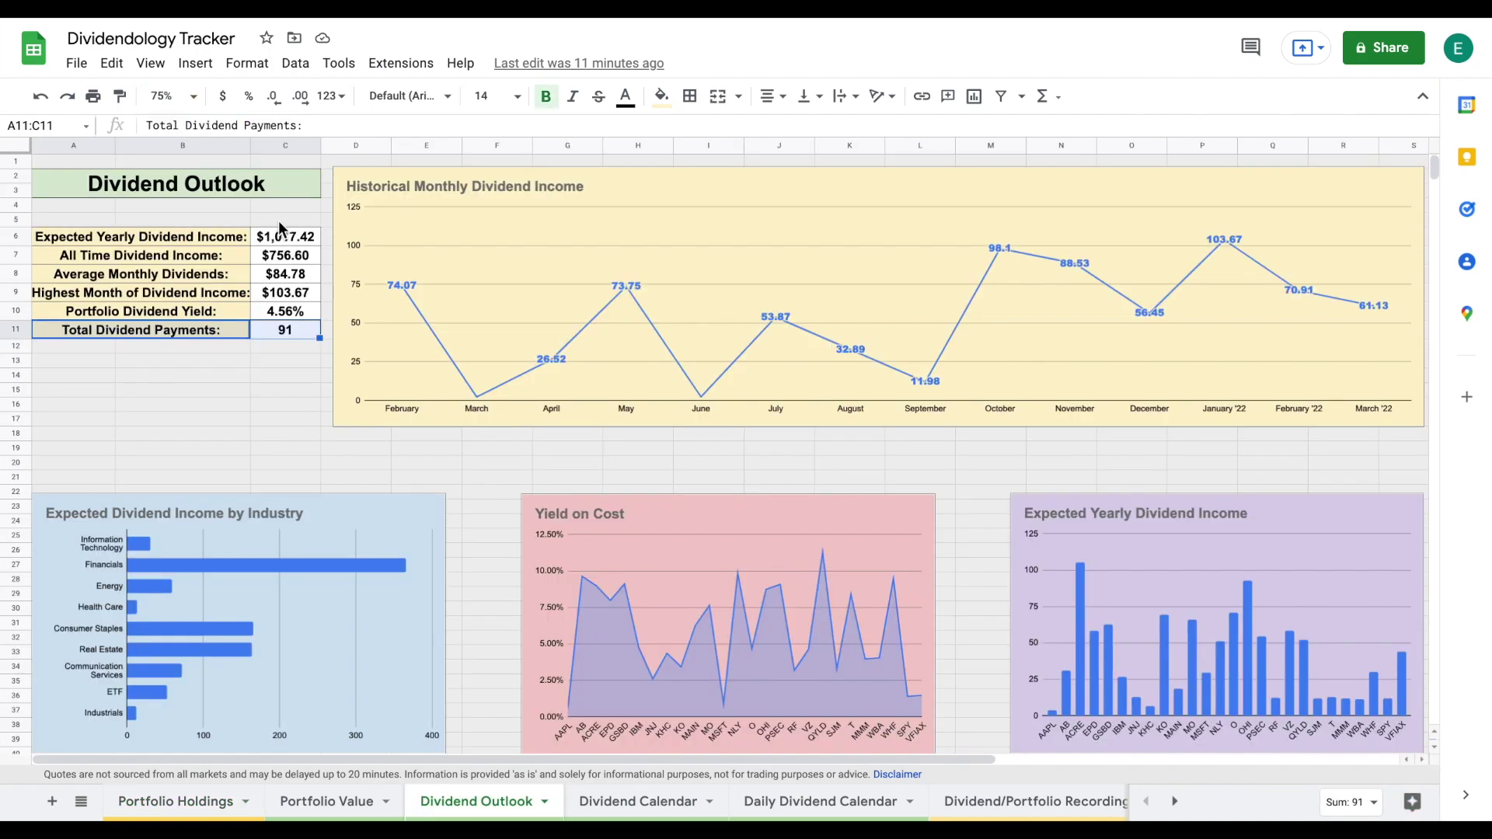
left_click(110, 408)
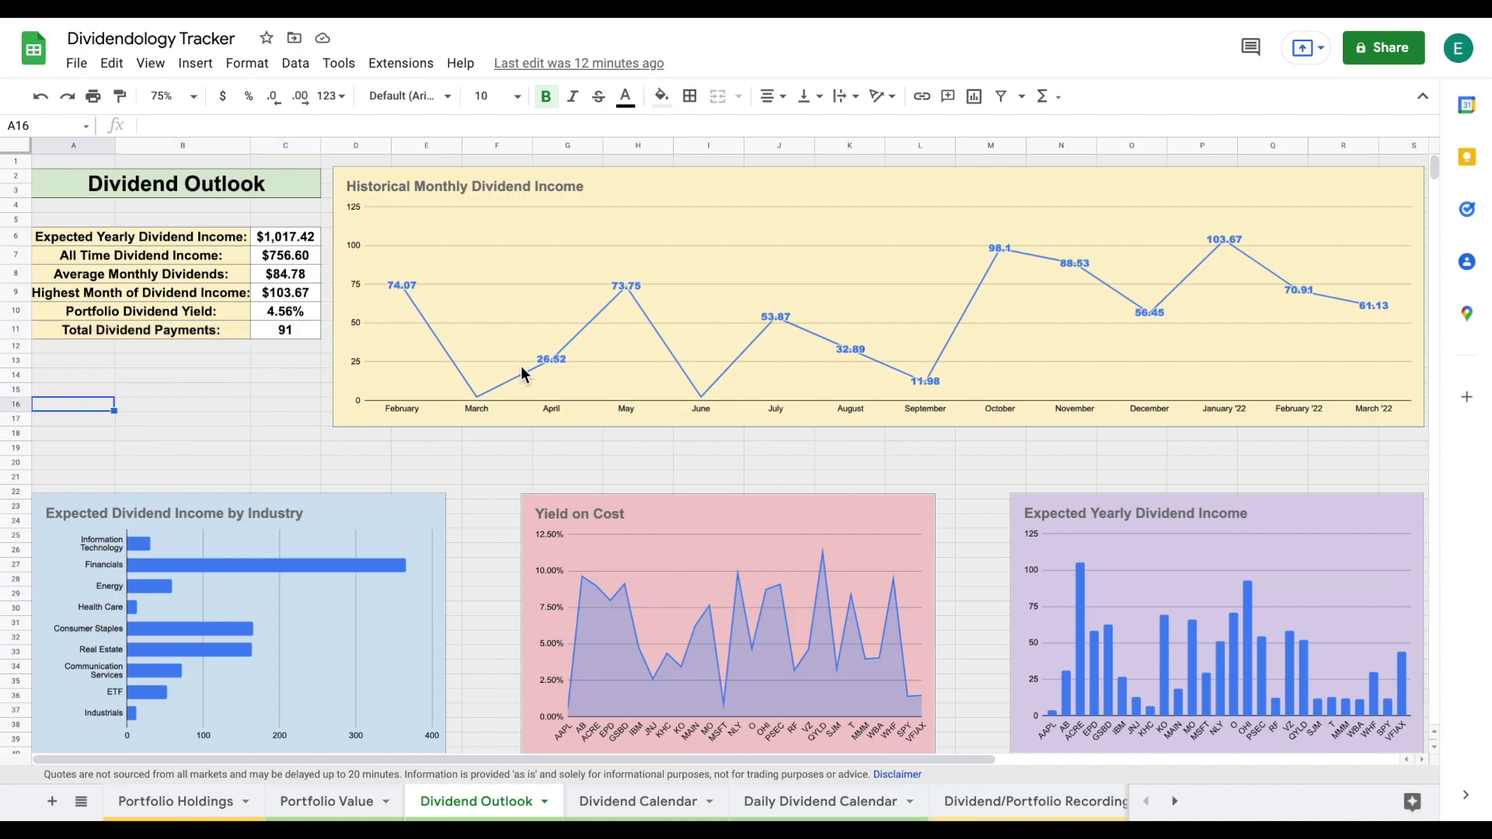